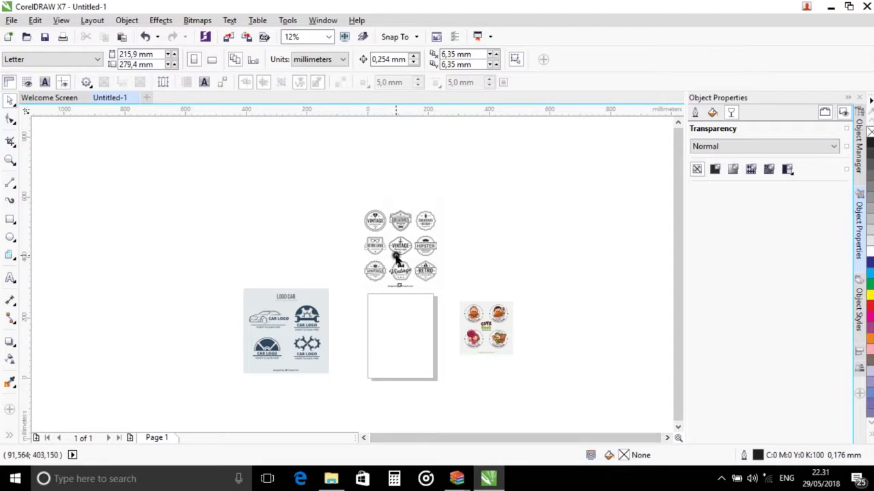
Step: Ungroup all objects in the car logo sheet beside the page
left_click(299, 337)
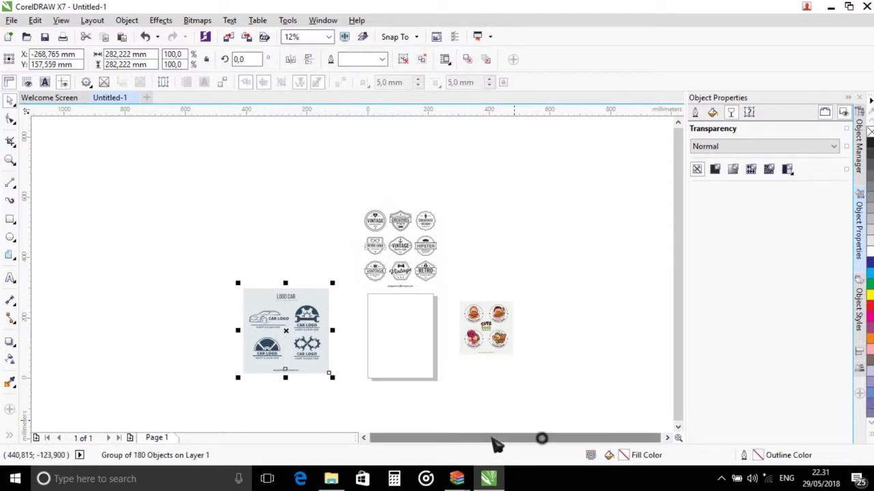
scroll(289, 343, "down", 3)
scroll(290, 344, "up", 3)
scroll(291, 344, "up", 2)
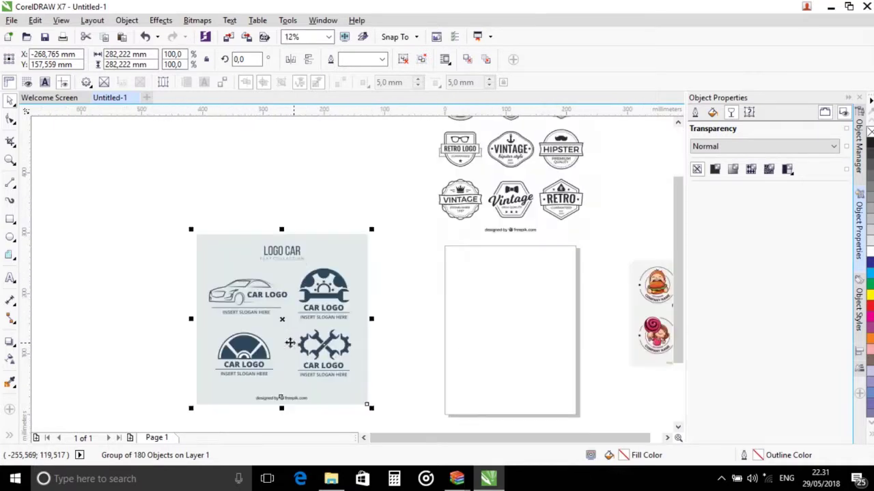
scroll(290, 343, "down", 1)
left_click(396, 376)
left_click(354, 376)
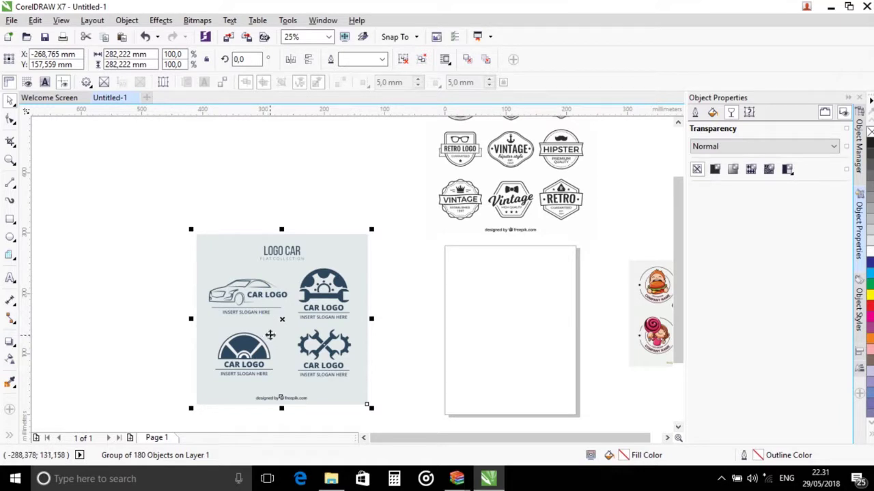
right_click(273, 332)
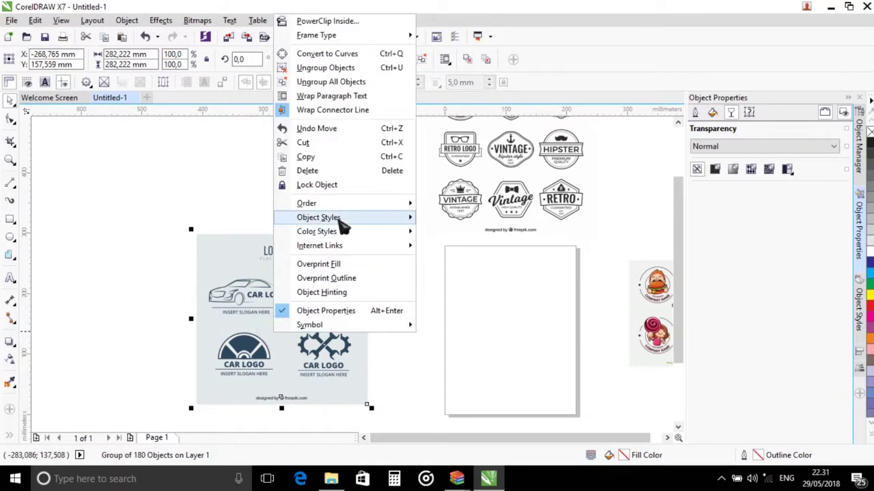
left_click(315, 83)
left_click(430, 302)
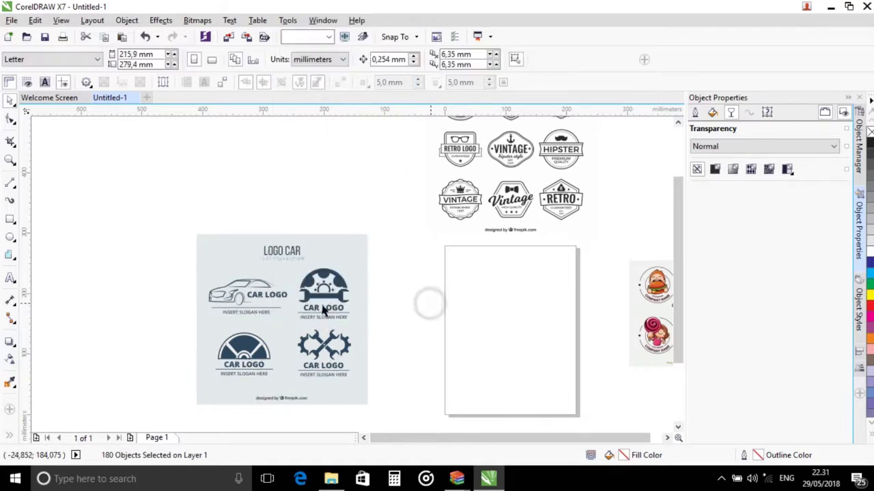
Step: Move the light grey background square up and away from the car logos
left_click(349, 252)
left_click_drag(348, 259, 166, 171)
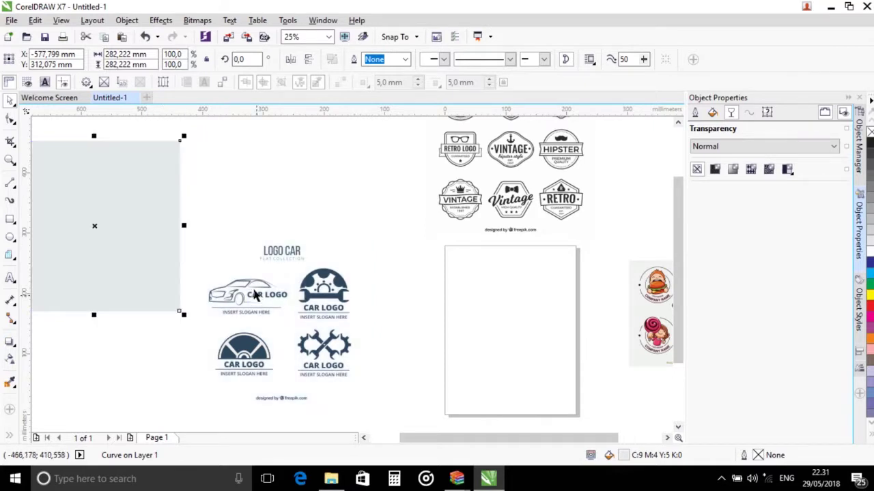
left_click(430, 360)
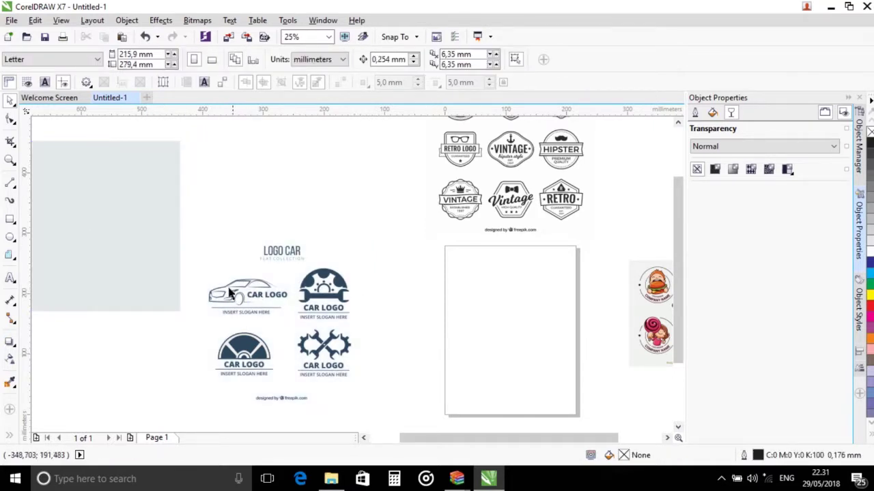
Step: Move the complete sedan car logo with its slogan onto the upper part of the page
left_click_drag(200, 267, 498, 268)
left_click(482, 354)
left_click_drag(539, 437, 572, 434)
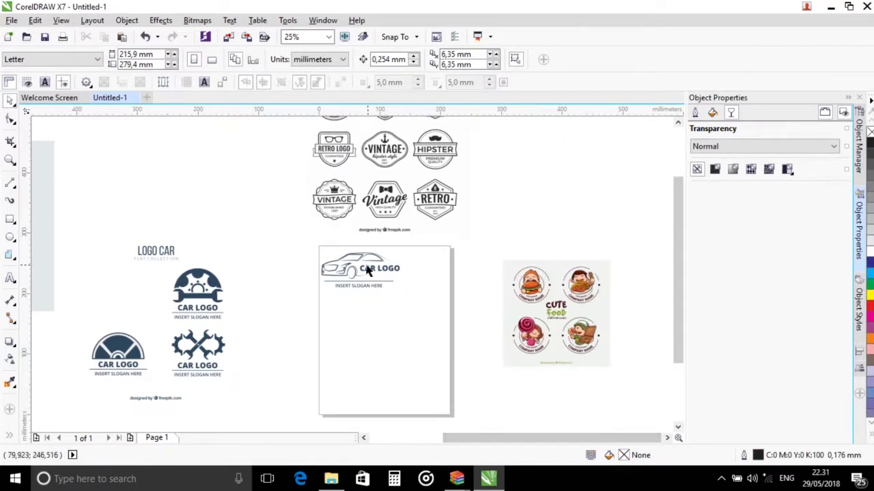
Step: Delete all the CAR LOGO letters from the sedan logo on the page
scroll(364, 272, "down", 3)
scroll(362, 263, "up", 8)
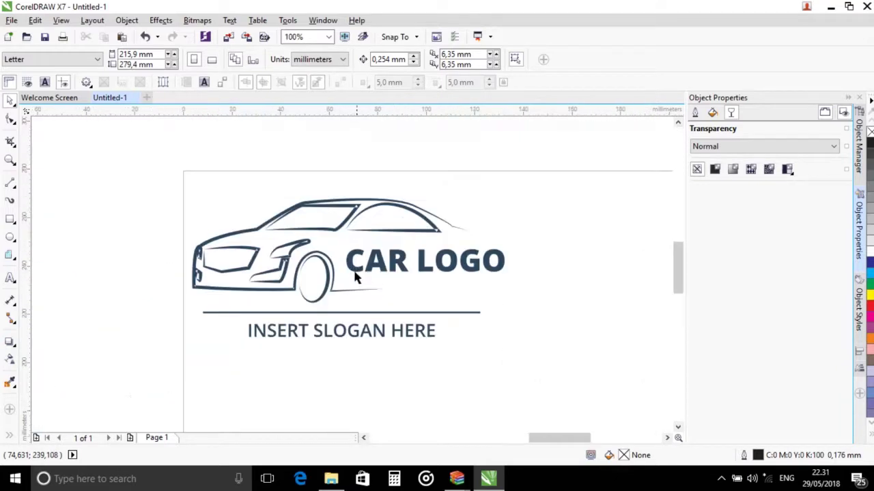
left_click(355, 271)
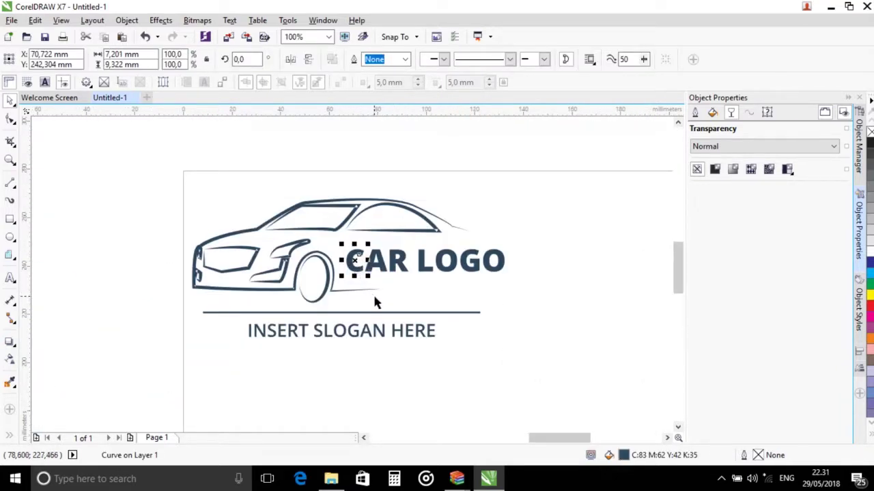
key("Delete")
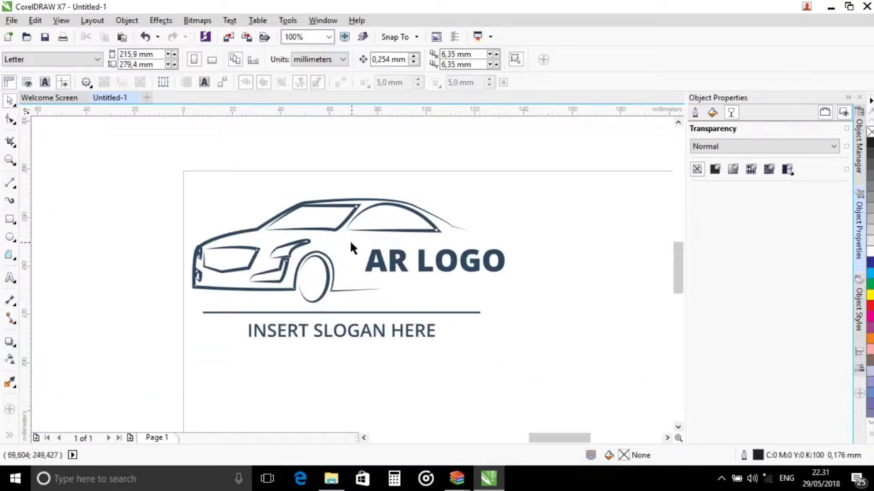
left_click_drag(351, 243, 522, 283)
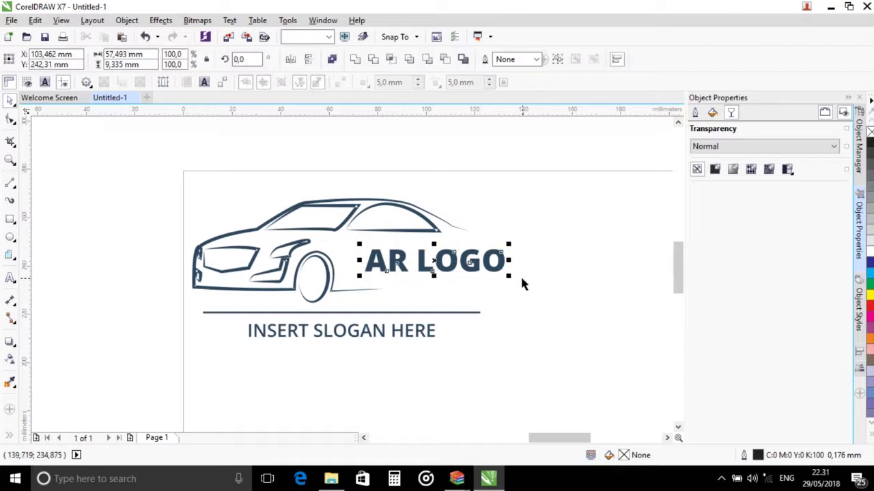
key("Delete")
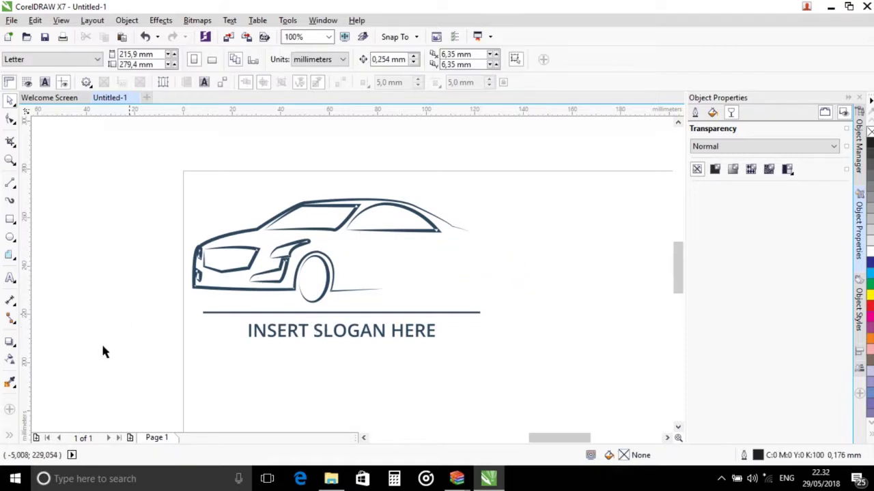
Step: Add the artistic text "PR_VB" where the sedan logo's name belongs, beside the front wheel
left_click(11, 278)
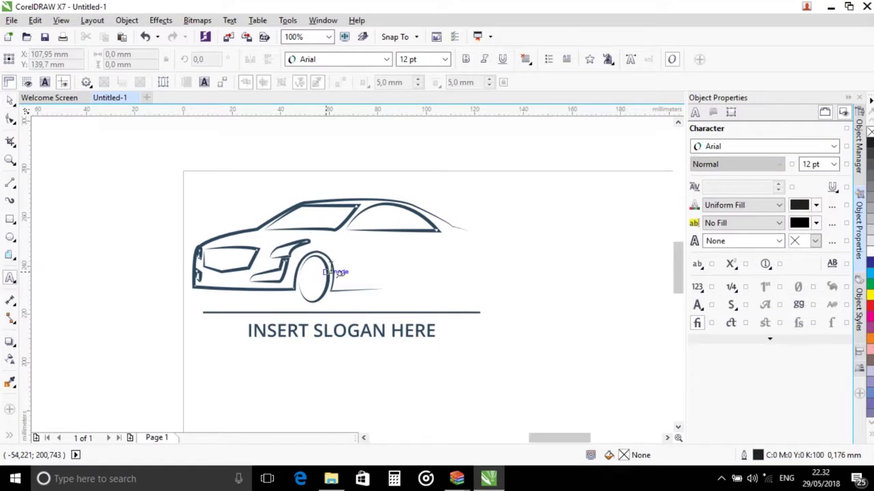
left_click(346, 267)
type("PR_VB")
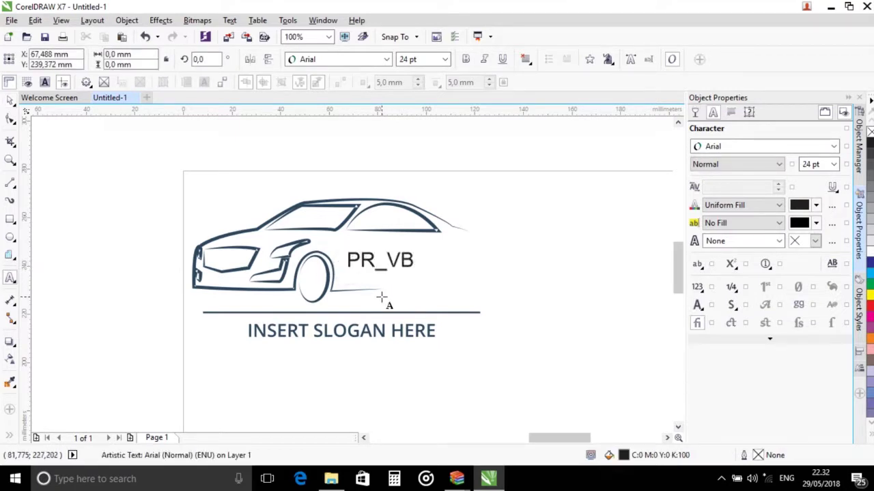
Step: Format the whole PR_VB text in Bauhaus 93 at 48 pt
key("ctrl+a")
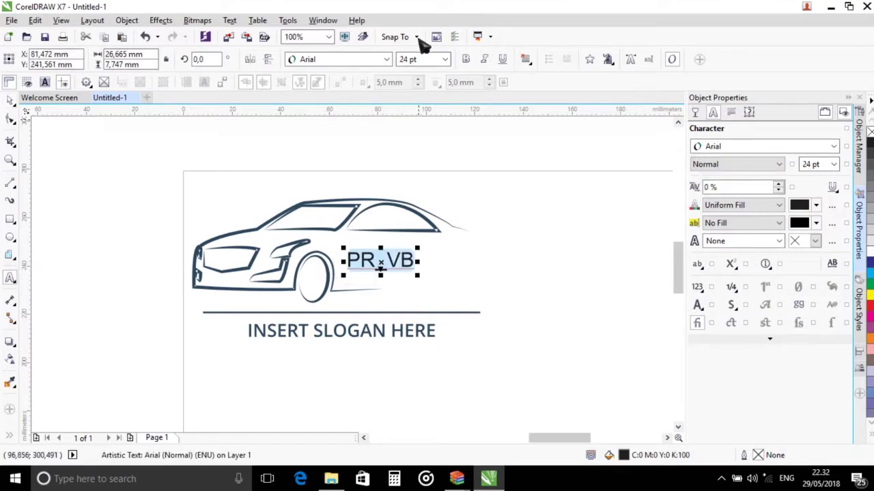
left_click(387, 59)
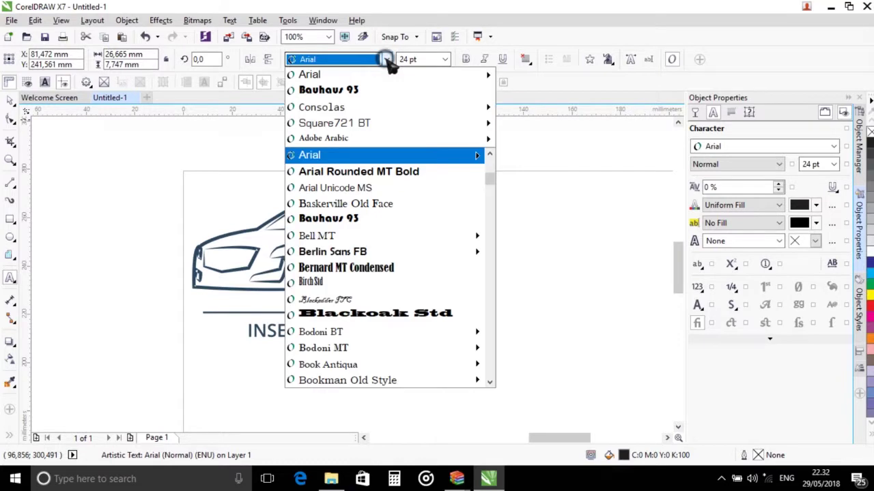
left_click(365, 94)
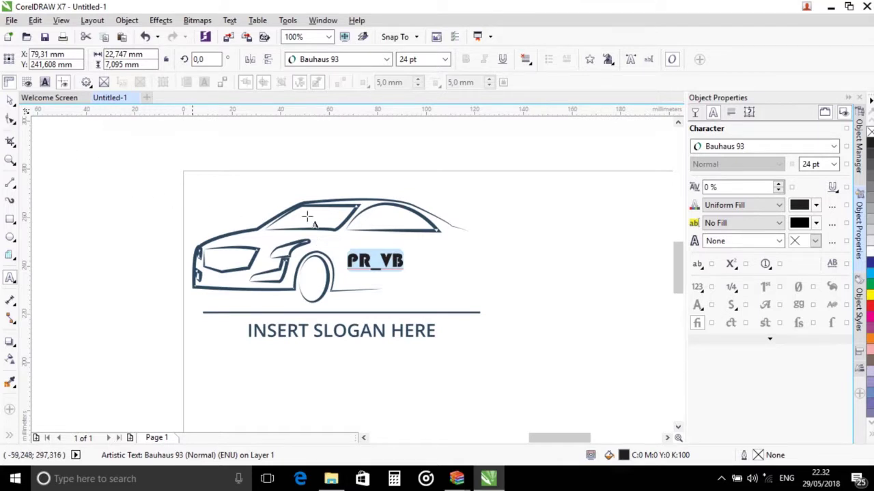
left_click(444, 60)
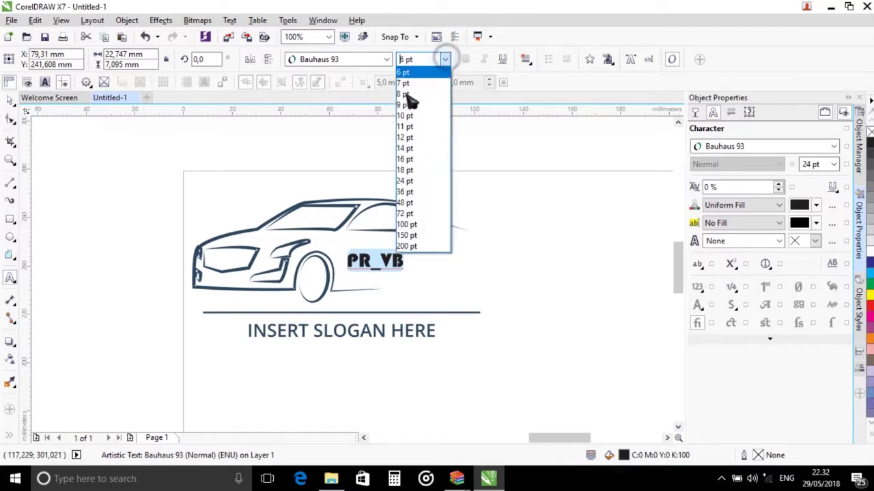
left_click(409, 203)
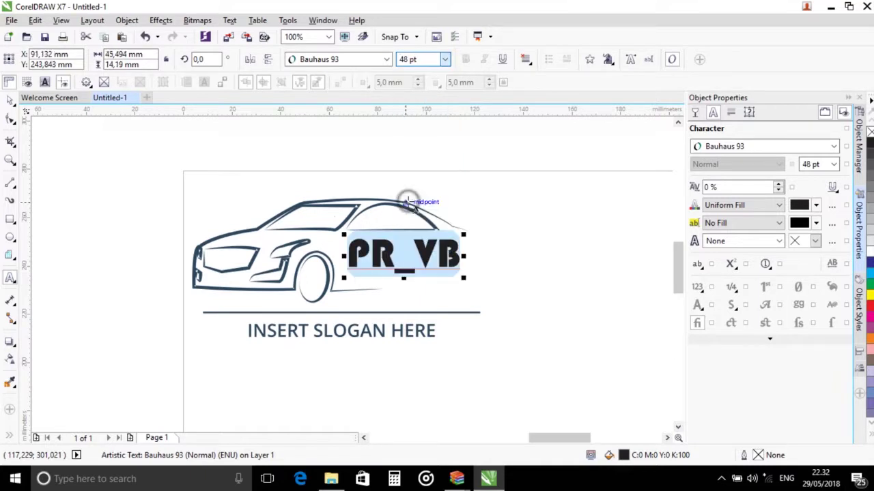
Step: Shift the PR_VB text slightly down so it sits between the car's roofline and the slogan line
left_click(10, 100)
left_click(459, 286)
left_click_drag(425, 258, 428, 265)
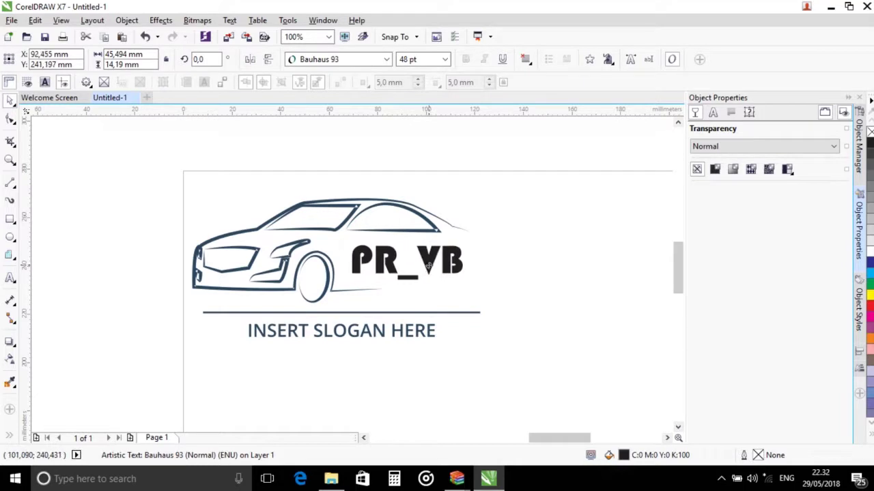
left_click(517, 277)
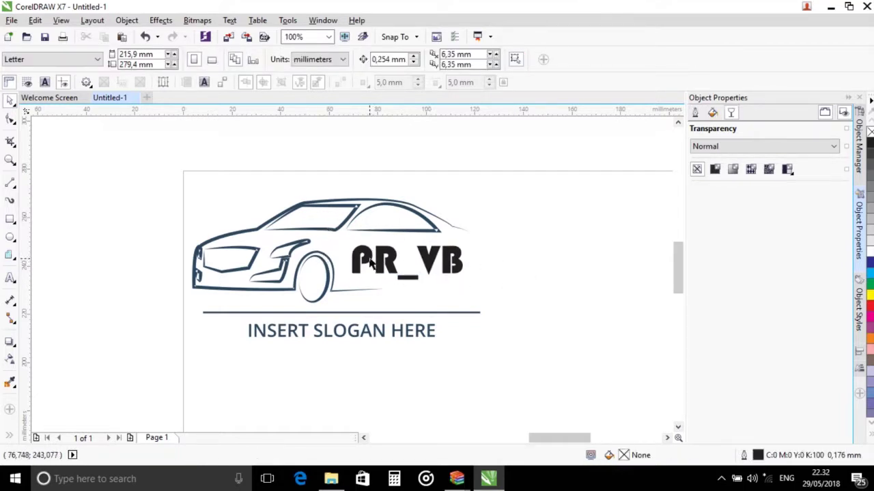
Step: Recolour the PR_VB text with the dark blue sampled from the car outline using the eyedropper
left_click(371, 263)
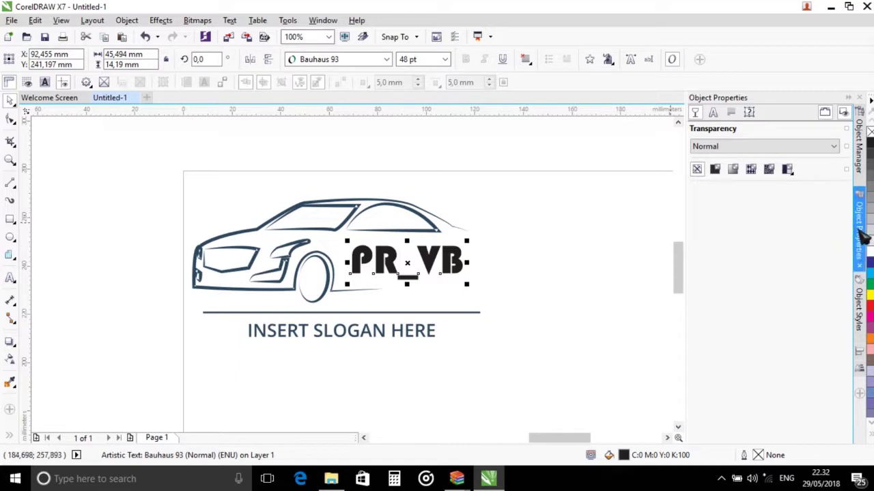
left_click(713, 113)
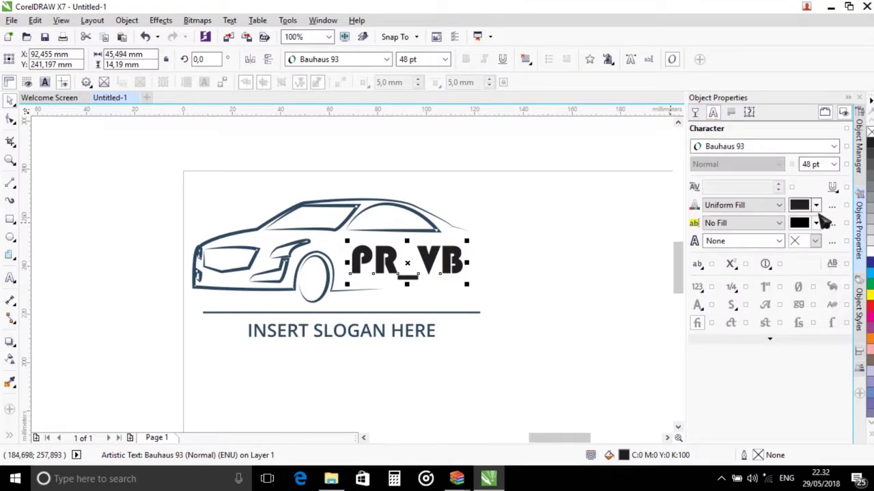
left_click(816, 206)
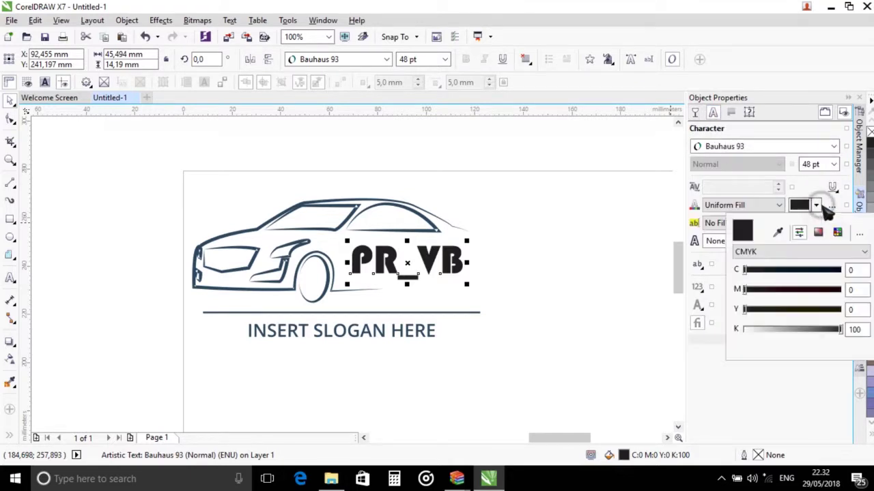
left_click(778, 233)
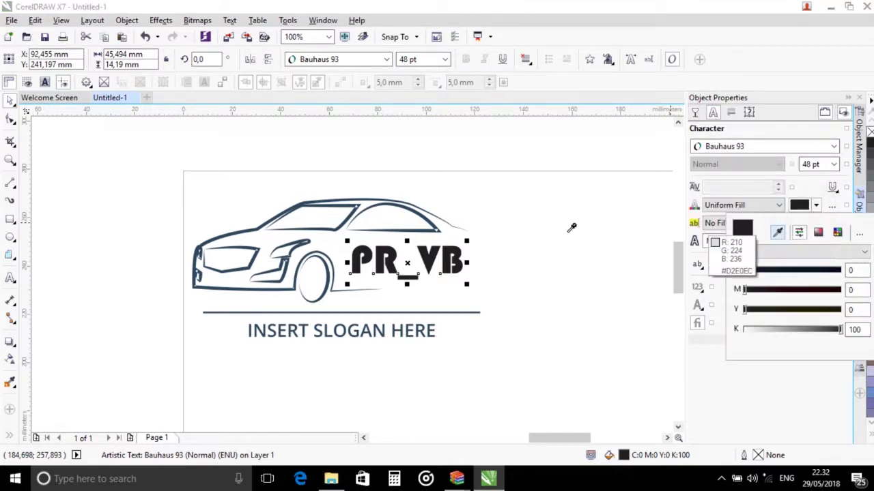
left_click(390, 228)
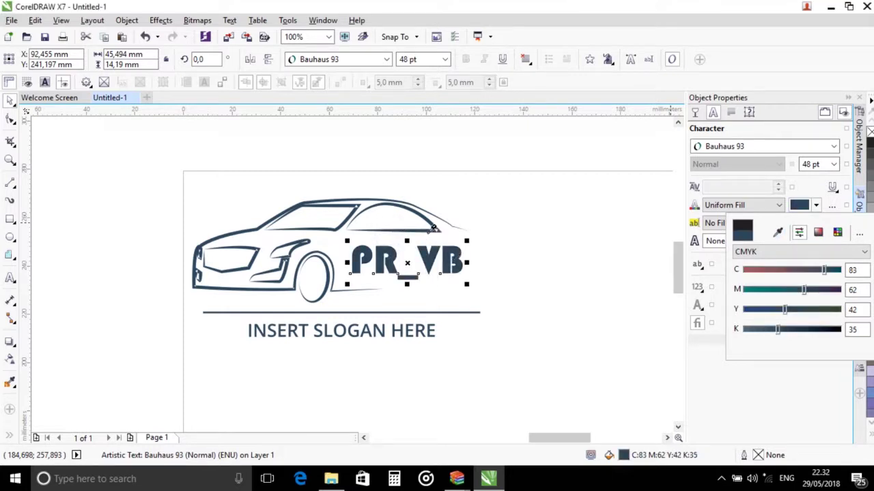
left_click(433, 228)
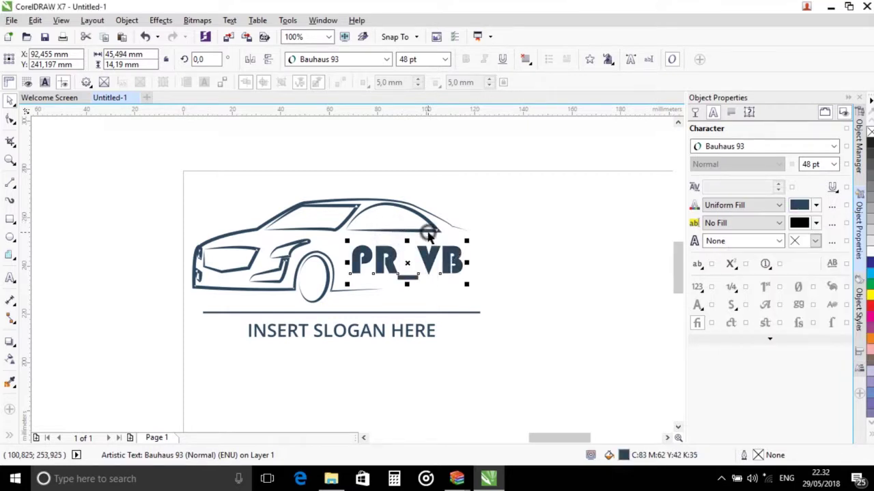
left_click(519, 273)
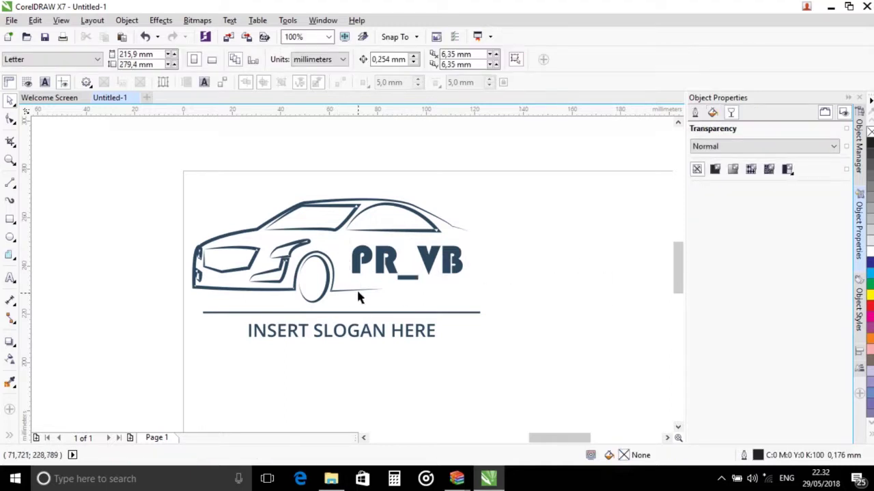
Step: Shift the vintage badge sheet above the page slightly and ungroup all its objects
left_click_drag(683, 283, 688, 228)
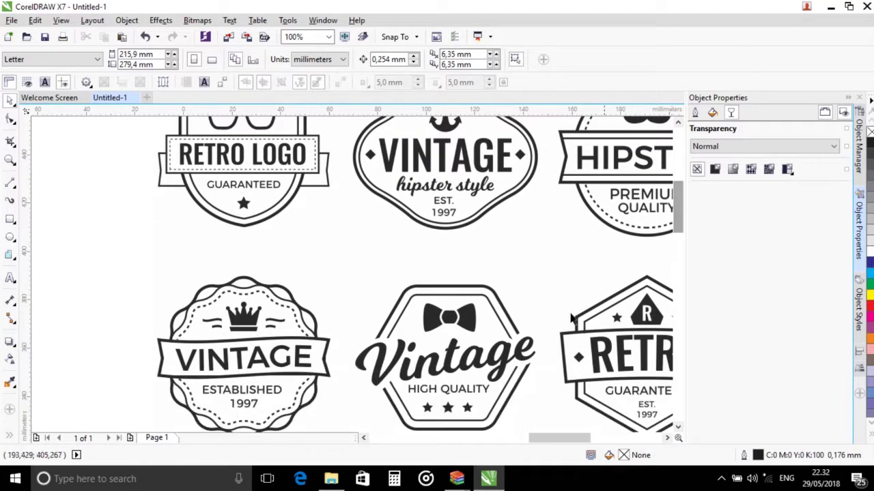
left_click_drag(572, 440, 566, 440)
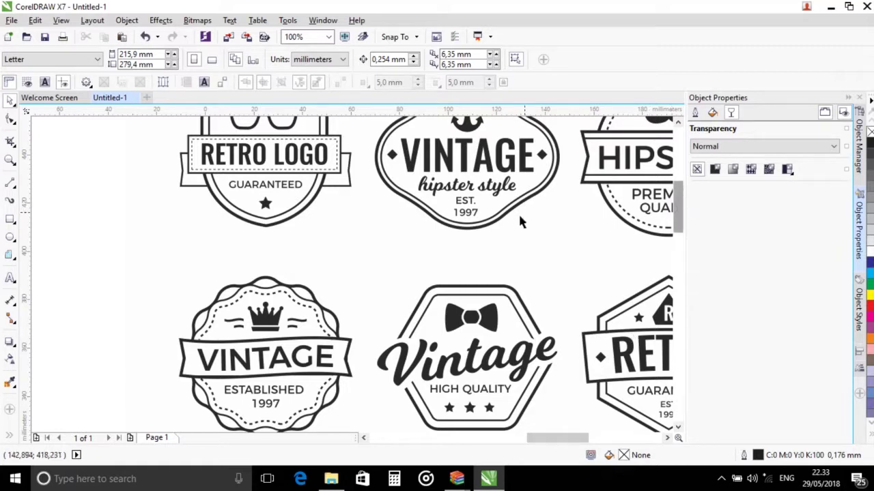
scroll(519, 219, "up", 2)
scroll(518, 217, "down", 4)
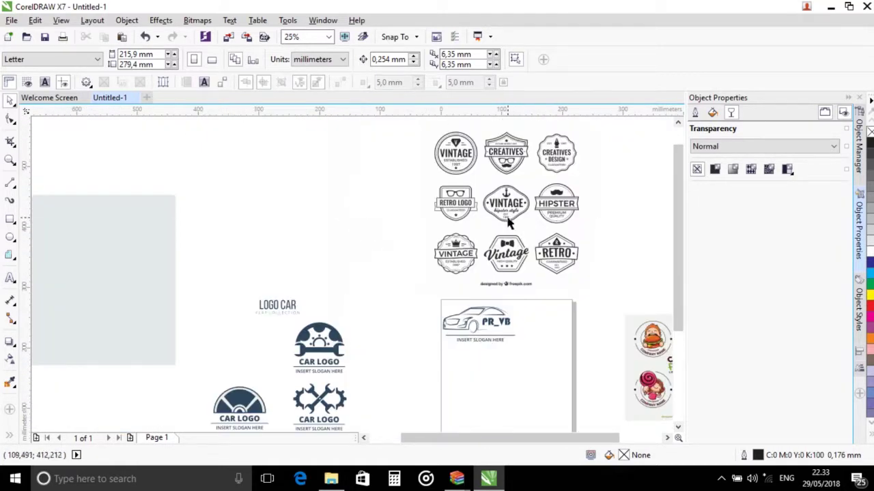
left_click(509, 221)
left_click_drag(505, 218, 502, 215)
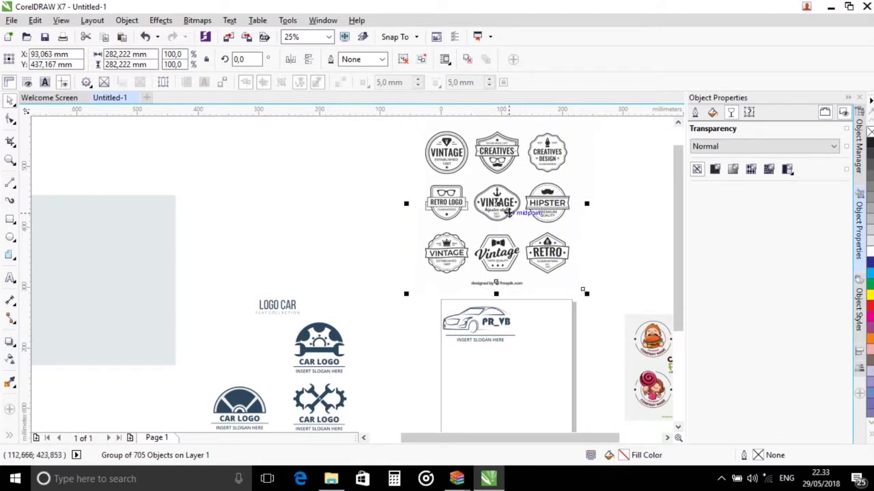
right_click(507, 212)
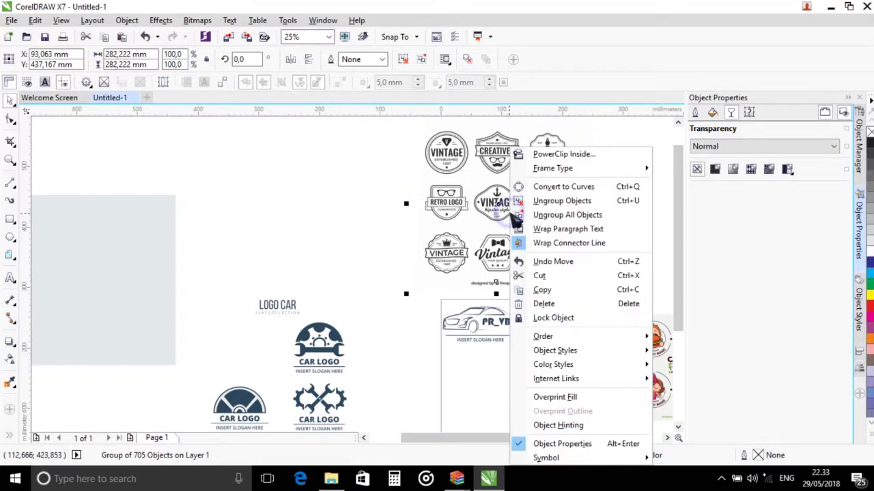
left_click(552, 215)
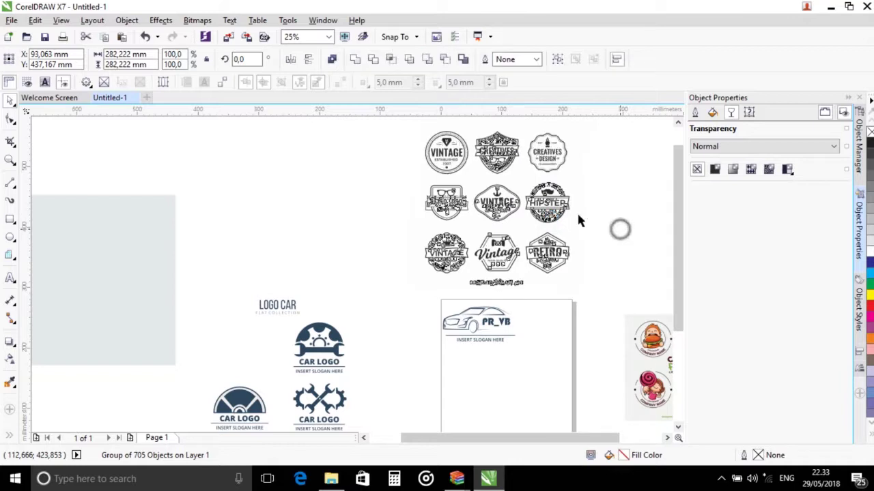
Step: Shift the white background of the vintage badge sheet slightly to the right and undo the larger move made after it
left_click(417, 121)
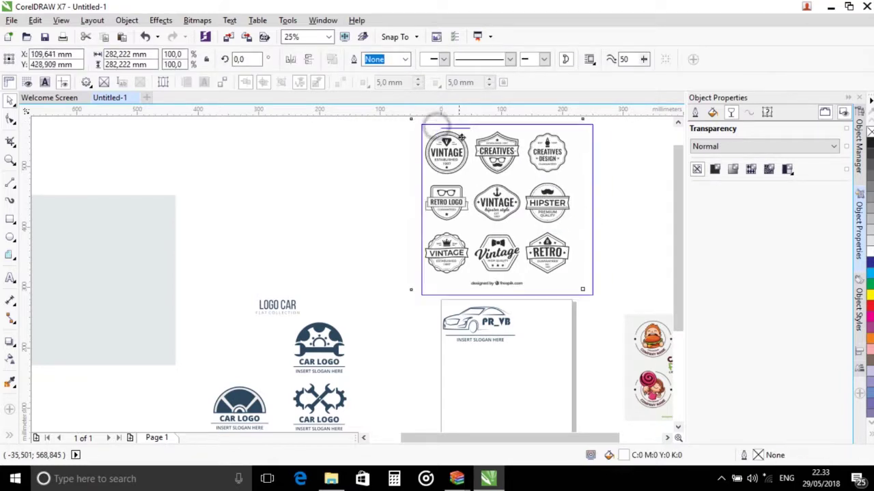
left_click_drag(463, 139, 280, 139)
key("ctrl+z")
left_click(339, 207)
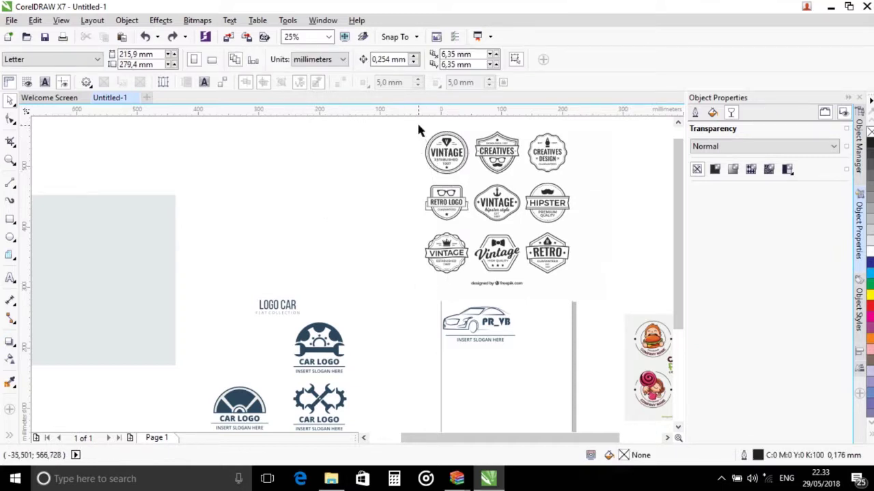
Step: Select all parts of the round VINTAGE ESTABLISHED 1997 badge and move it onto the page below the car logo
left_click_drag(419, 125, 459, 136)
left_click_drag(473, 179, 498, 378)
left_click(546, 391)
Step: Delete every letter of the word VINTAGE from the round badge on the page
scroll(485, 376, "down", 1)
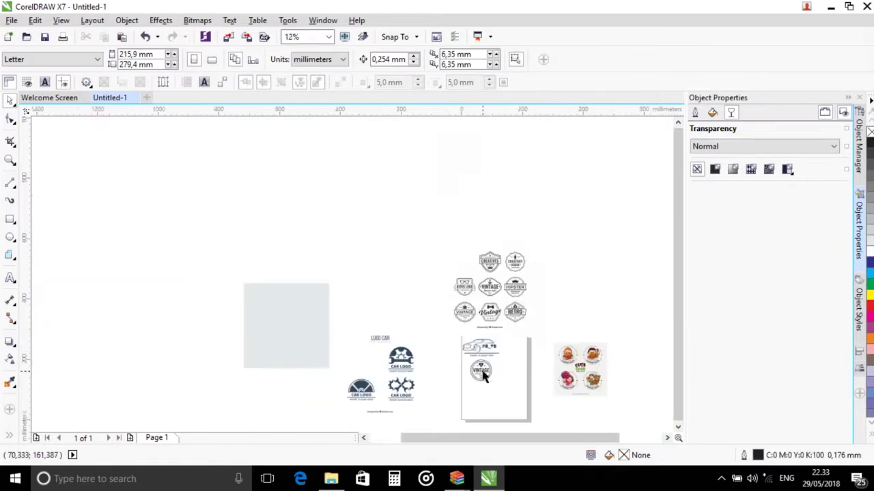
scroll(499, 372, "up", 3)
left_click_drag(684, 303, 683, 327)
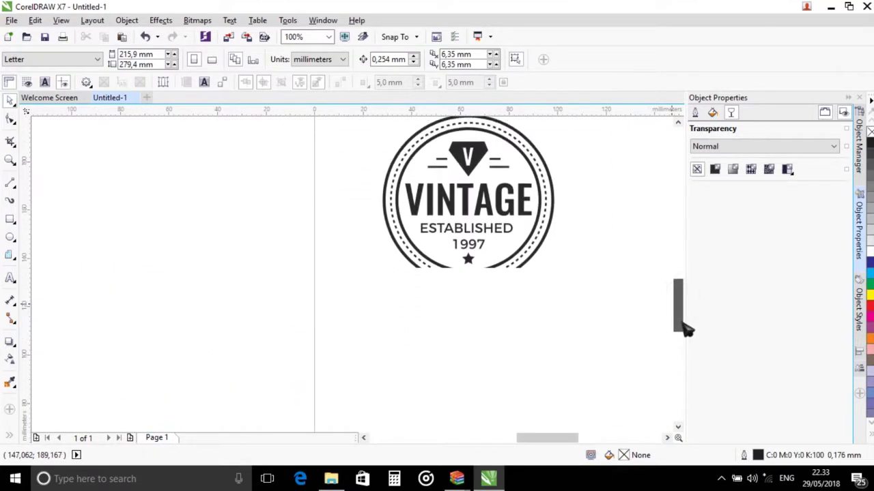
left_click(526, 206)
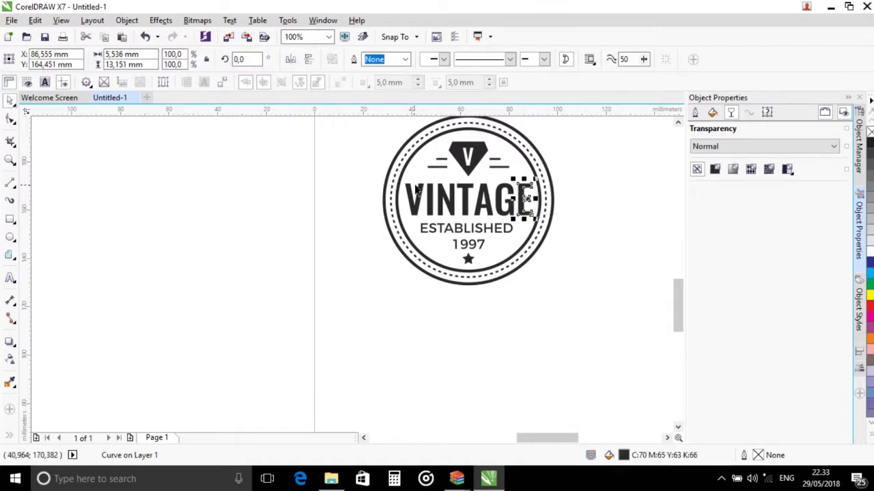
key("Delete")
left_click(504, 203)
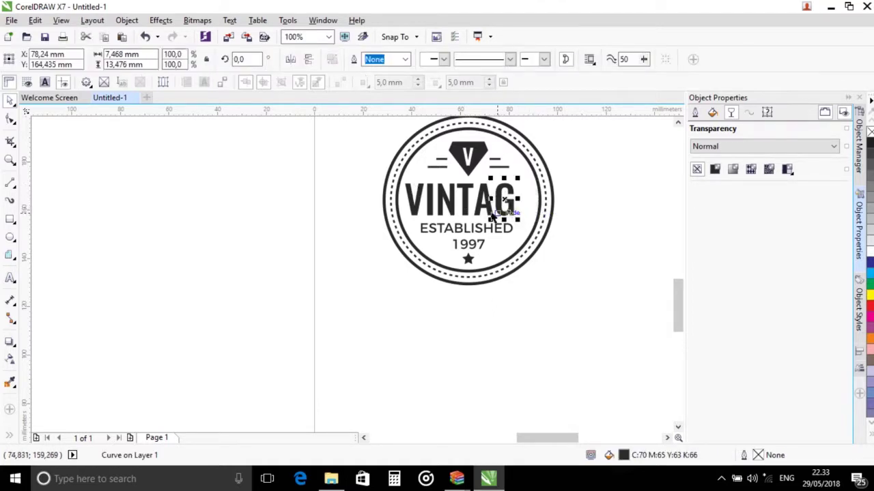
key("Delete")
left_click(485, 206)
key("Delete")
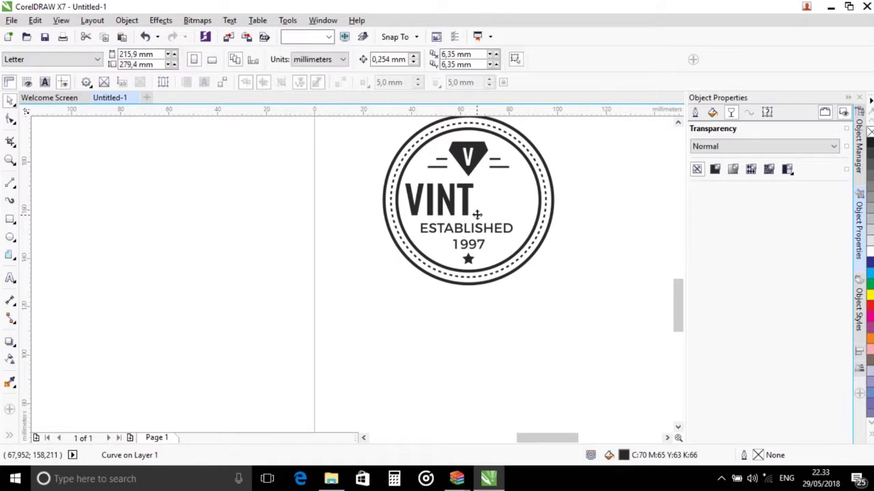
left_click(466, 209)
key("Delete")
left_click(454, 208)
key("Delete")
left_click(428, 208)
key("Delete")
left_click(413, 201)
key("Delete")
key("Escape")
Step: Add the artistic text PR_VB inside the round badge, between the diamond and the word ESTABLISHED
left_click(10, 278)
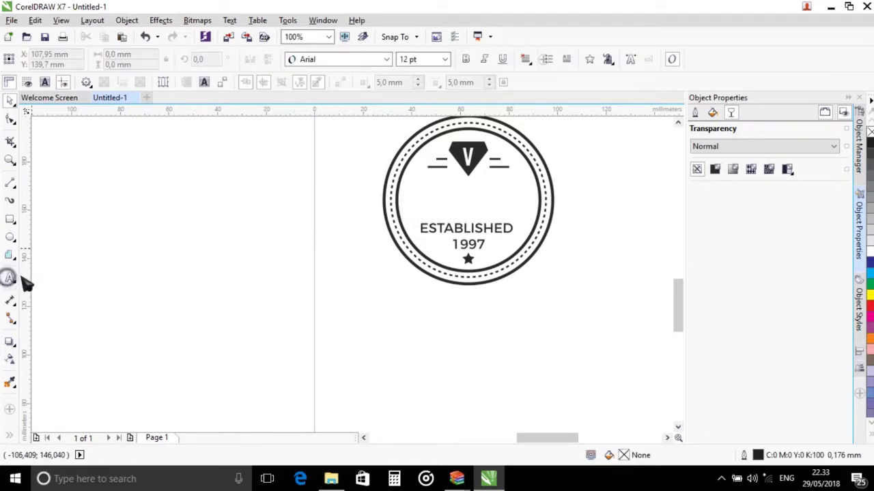
left_click(437, 198)
type("PR VB")
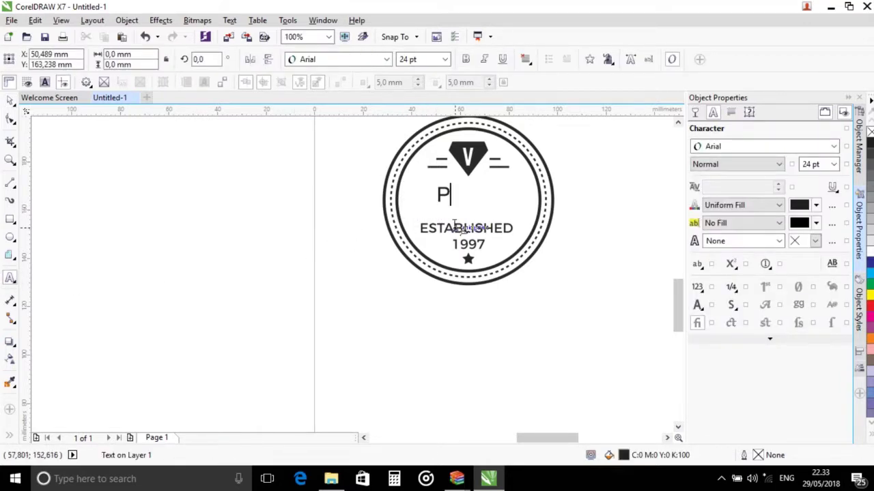
Step: Format the whole PR_VB text in the badge in STXihei at 48 pt
key("ctrl+a")
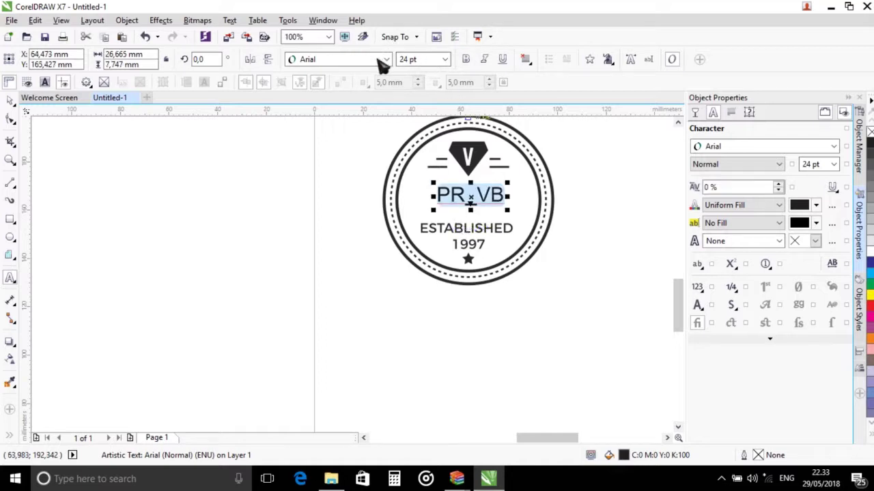
left_click(387, 60)
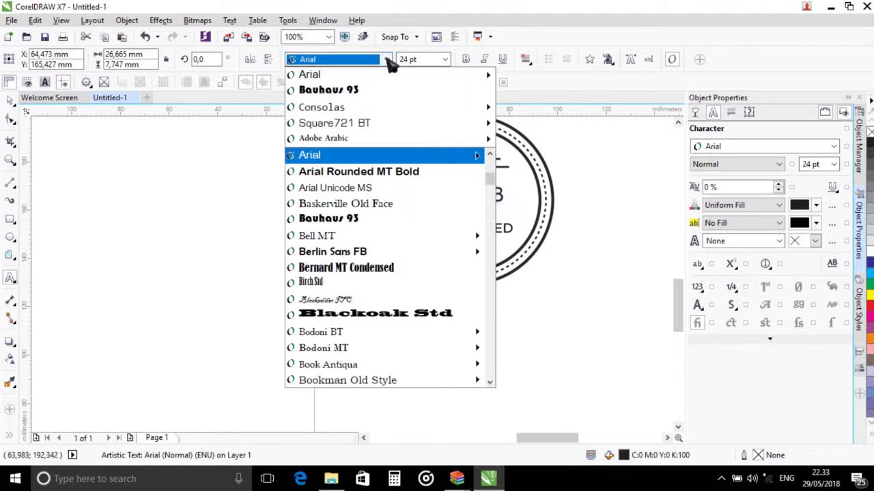
type("STXihei")
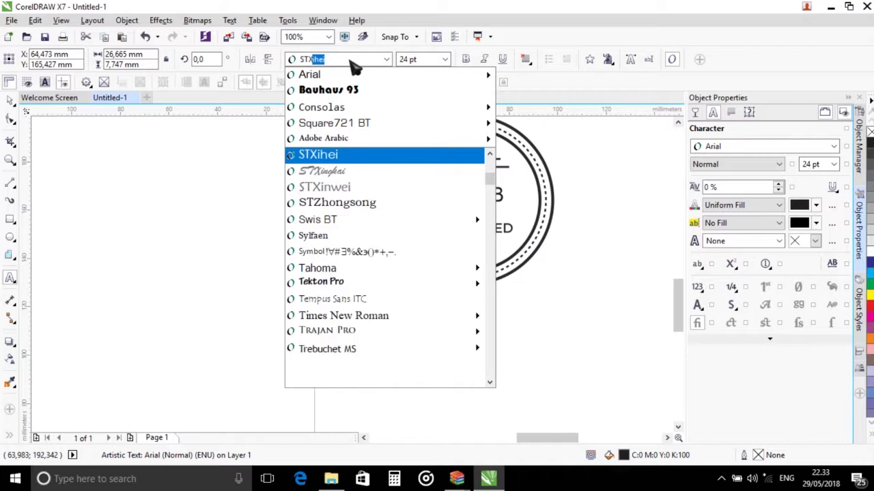
key("Return")
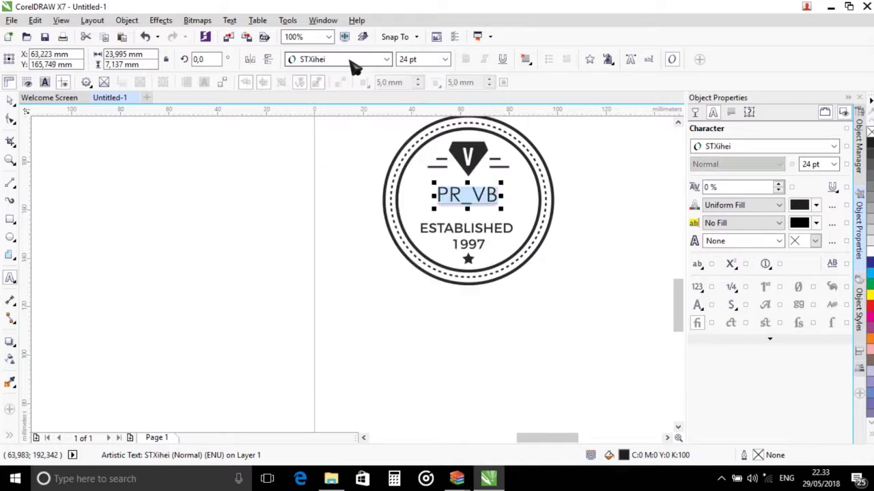
left_click(444, 59)
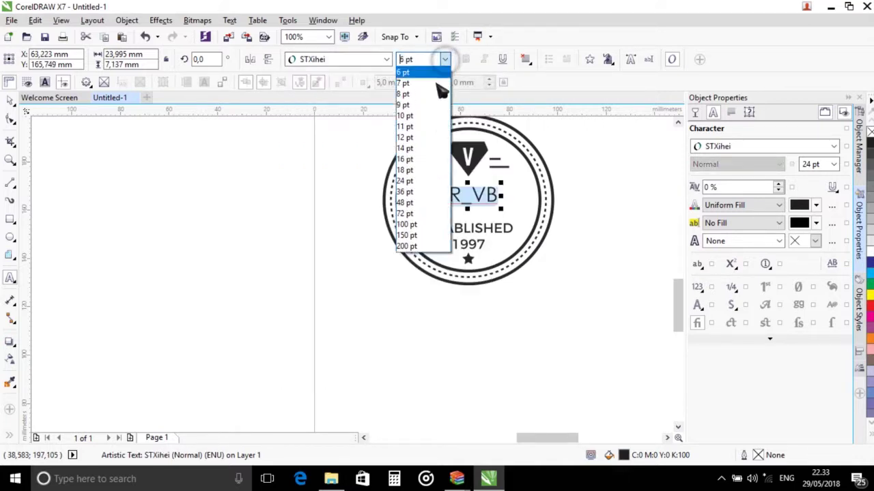
left_click(414, 205)
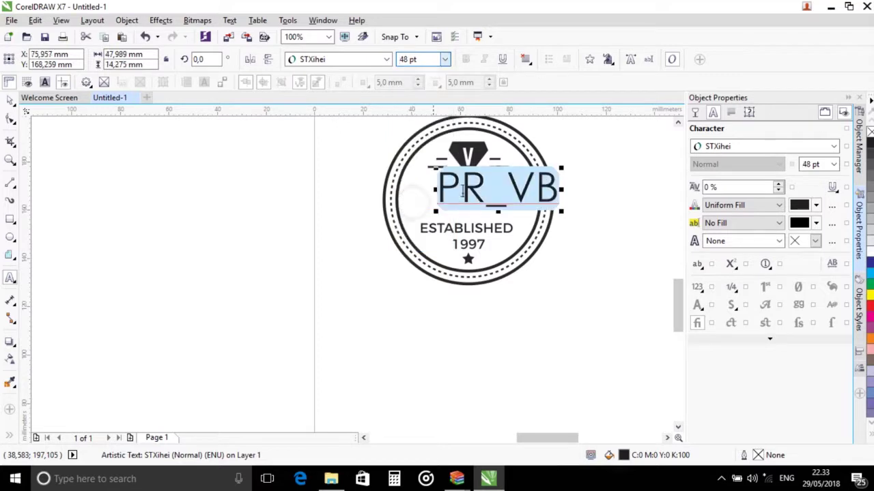
Step: Move the PR_VB text left so it sits centred inside the badge's inner circle
left_click(10, 100)
left_click_drag(471, 191, 445, 198)
left_click(591, 271)
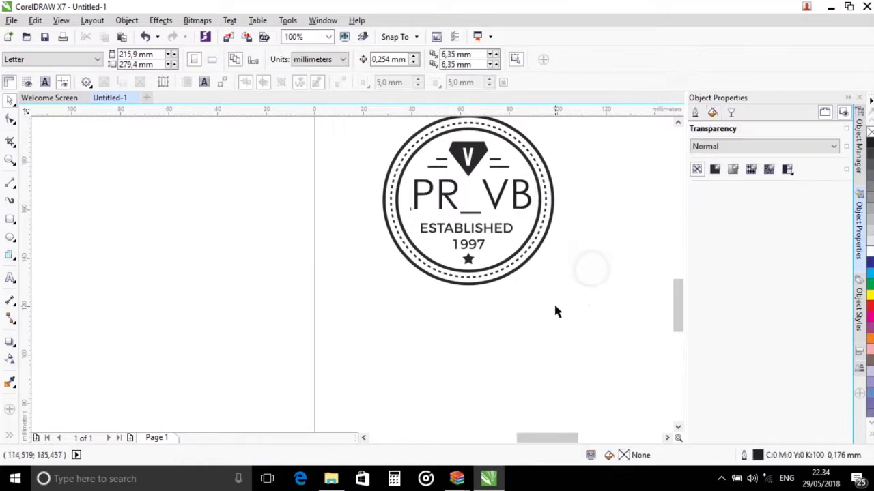
Step: Select single dashes of the badge's dashed ring, move one outside the circle and undo that move
left_click_drag(684, 318, 678, 306)
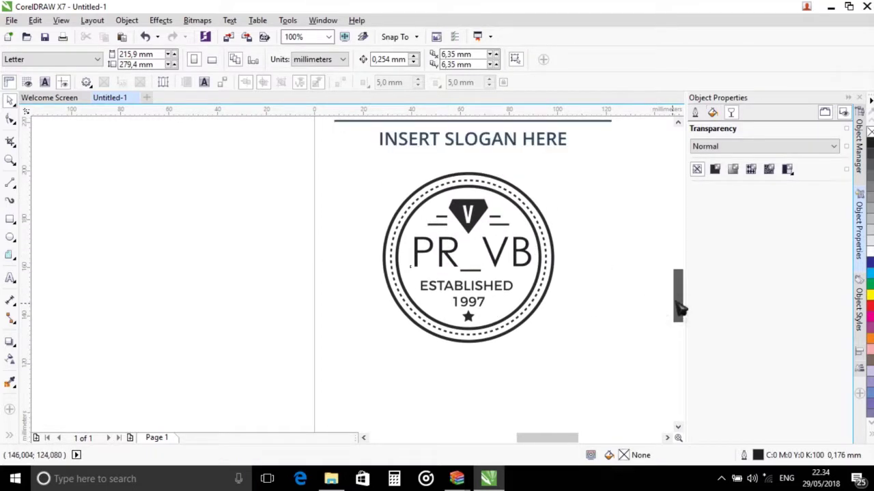
left_click(634, 322)
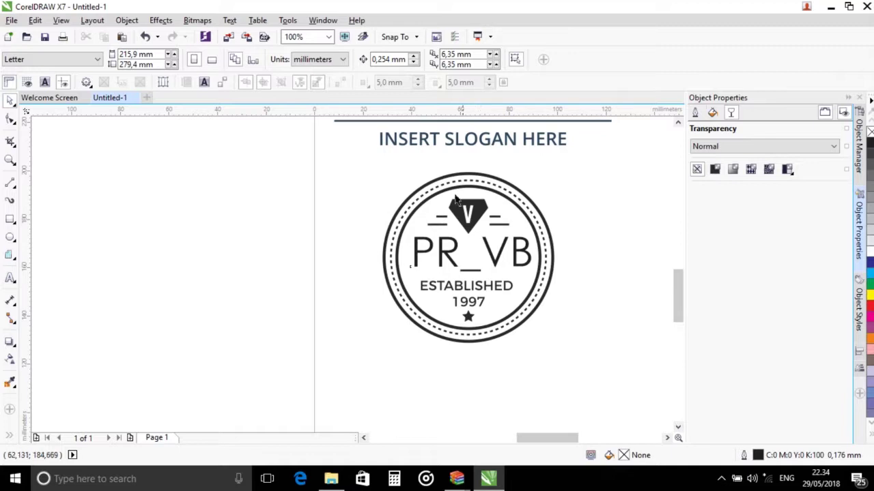
left_click(448, 185)
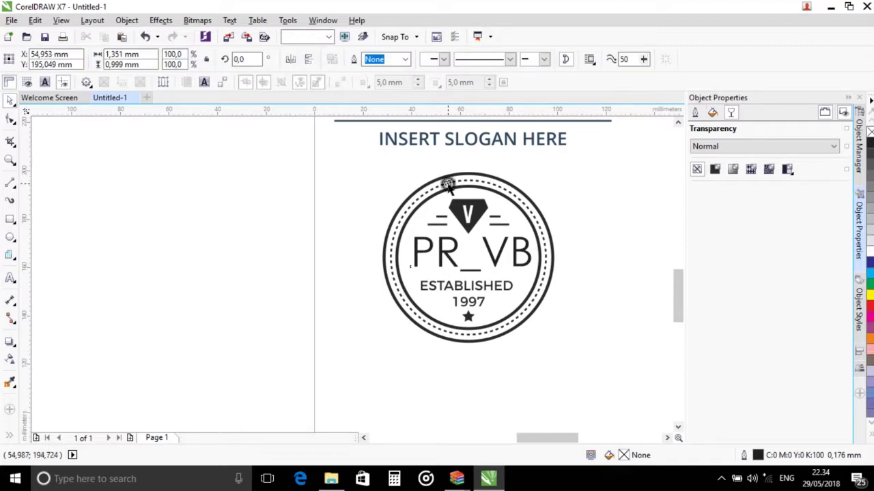
left_click(576, 205)
left_click(505, 191)
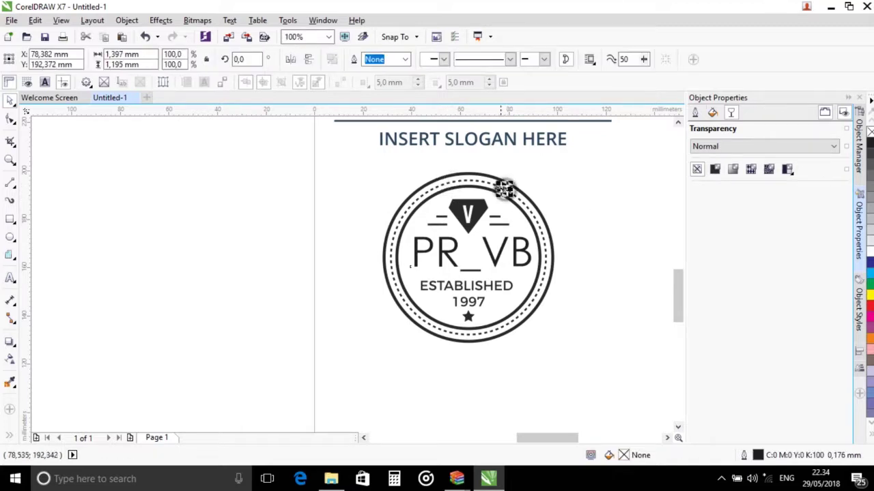
left_click(558, 198)
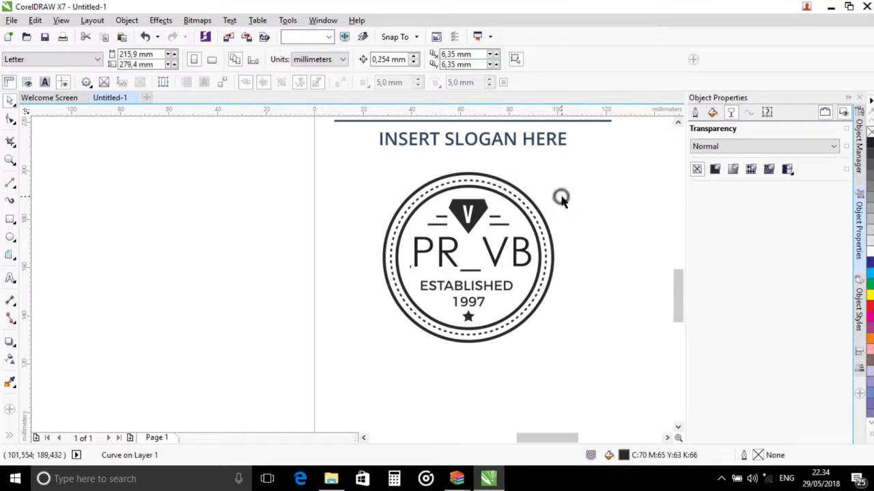
left_click(425, 196)
left_click_drag(425, 196, 384, 189)
left_click(372, 208)
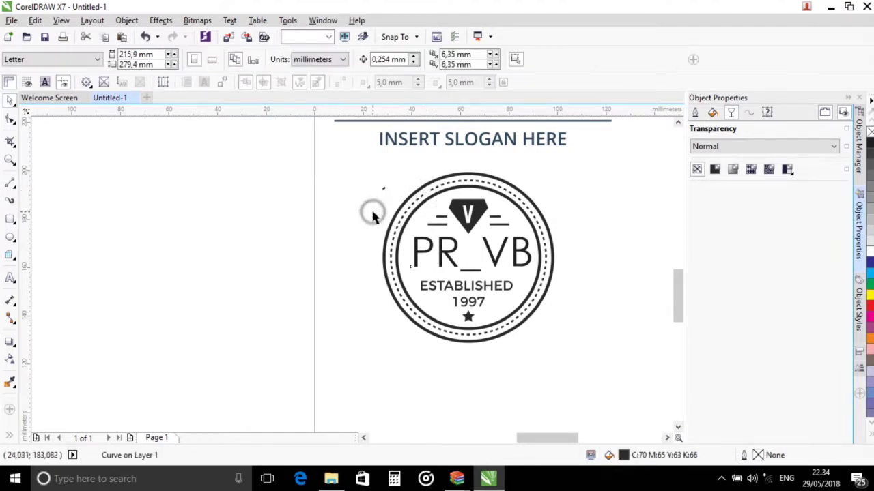
key("ctrl+z")
left_click(379, 210)
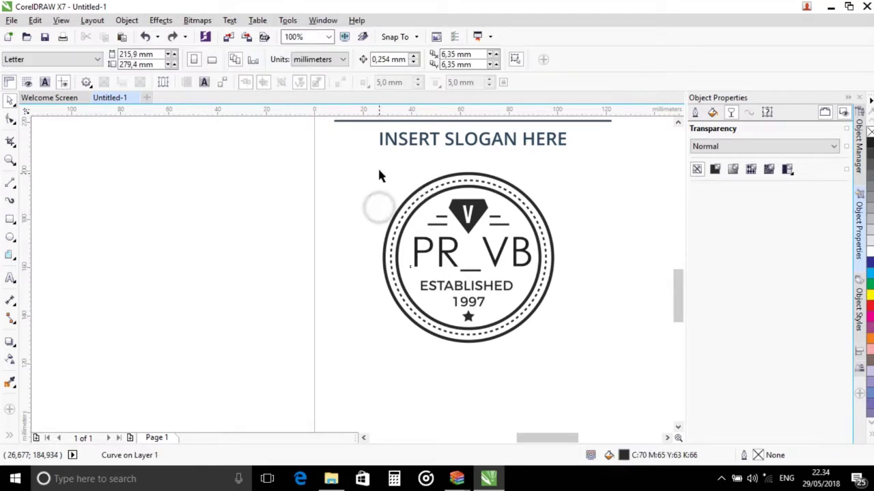
Step: Select all parts of the round badge including the PR_VB text and group them
left_click_drag(372, 162, 571, 349)
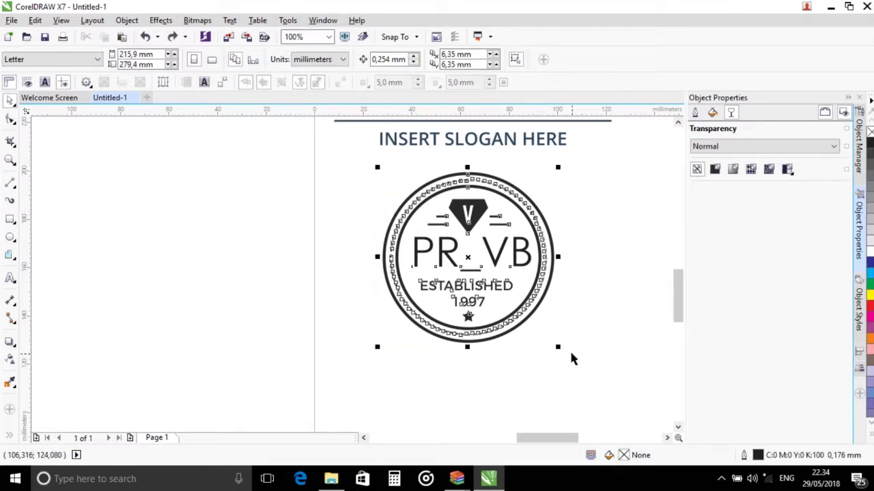
right_click(519, 312)
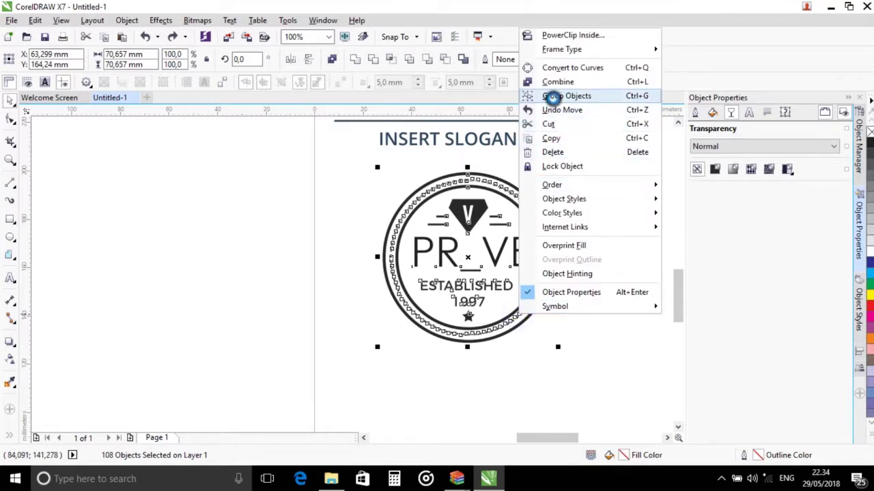
left_click(551, 96)
left_click(579, 204)
Step: Move the grouped badge to the page's left edge, and move it back under the car logo's slogan line
left_click_drag(524, 213, 458, 207)
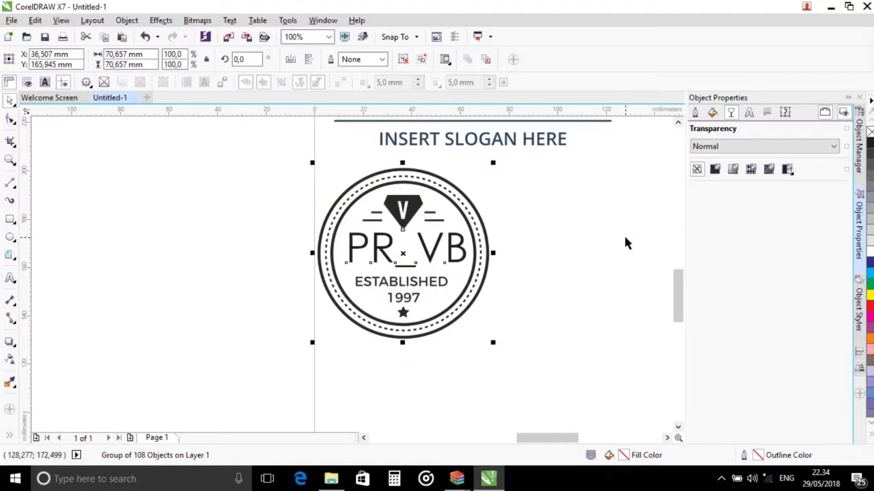
left_click(626, 241)
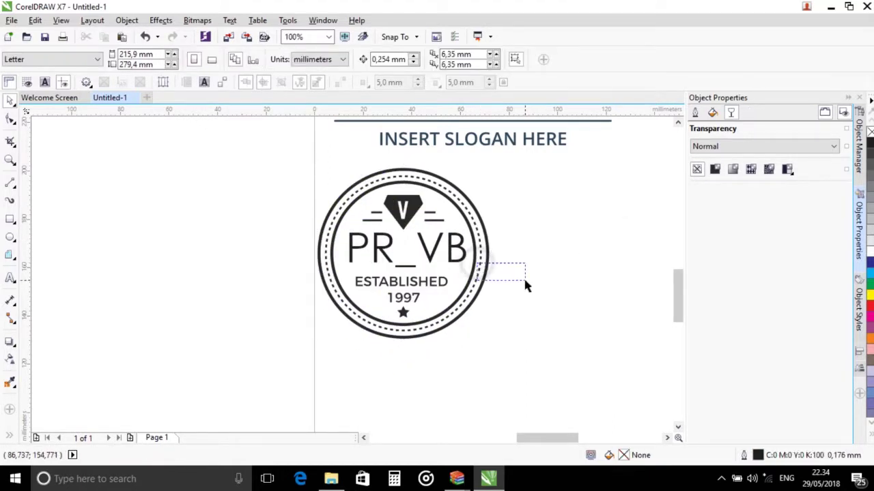
left_click(437, 255)
left_click_drag(433, 252, 494, 264)
left_click(611, 266)
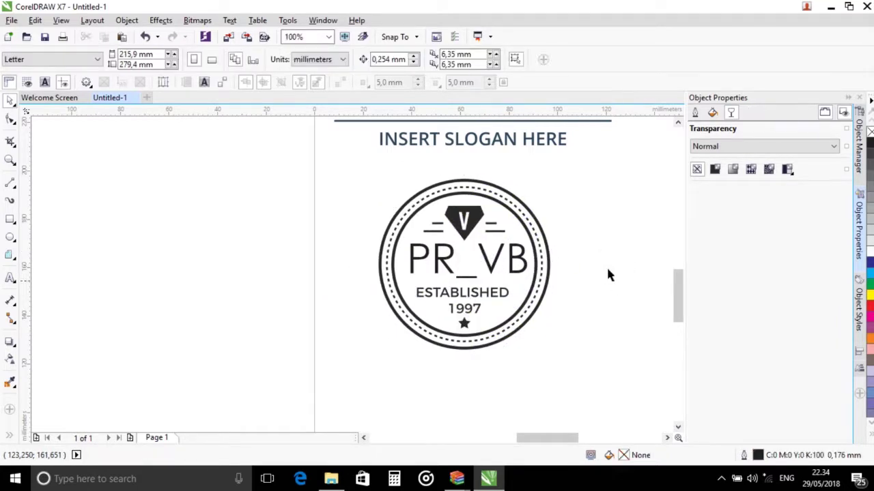
Step: Move the Cute Food cartoon logo sheet closer to the page and ungroup all its objects
scroll(611, 273, "down", 1)
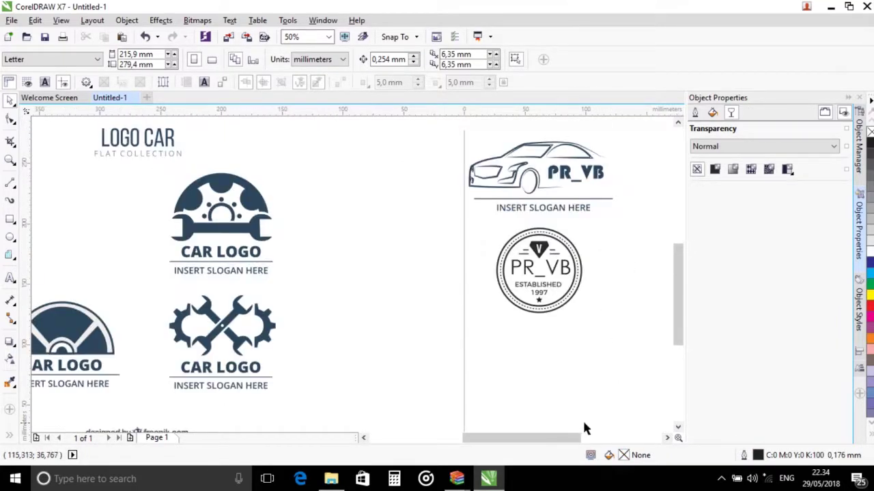
left_click_drag(556, 444, 635, 444)
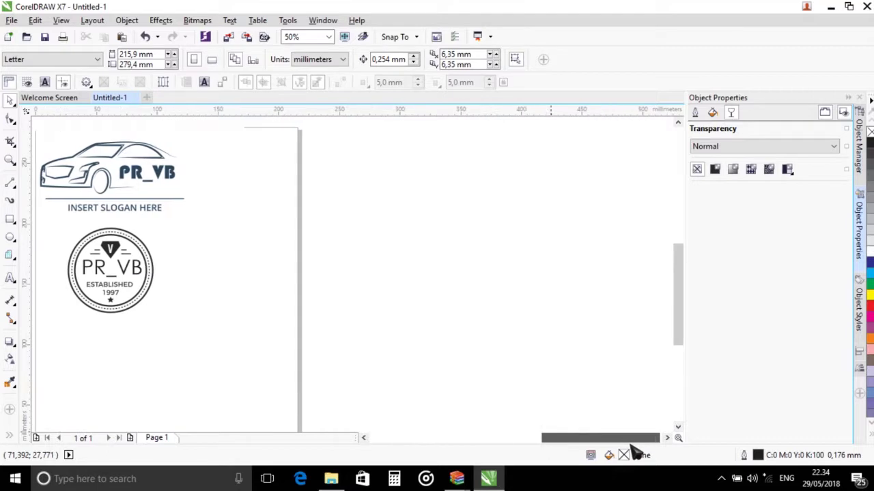
left_click(493, 315)
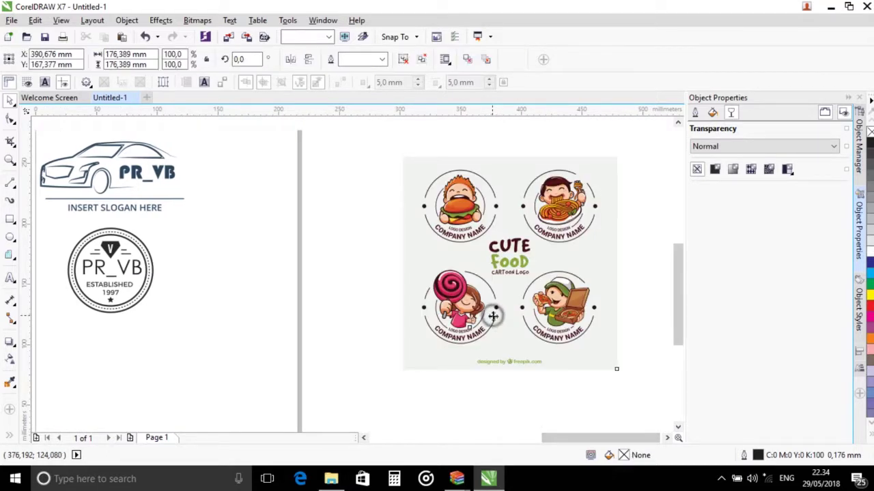
left_click_drag(513, 343, 469, 366)
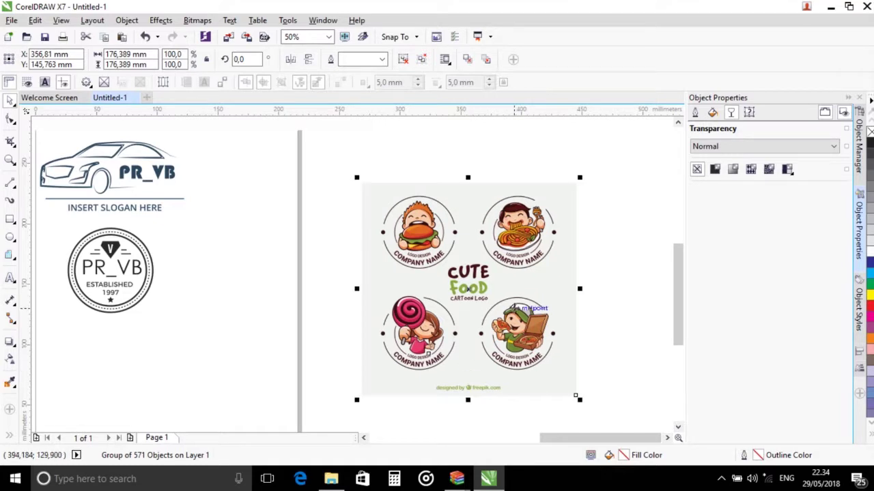
right_click(498, 289)
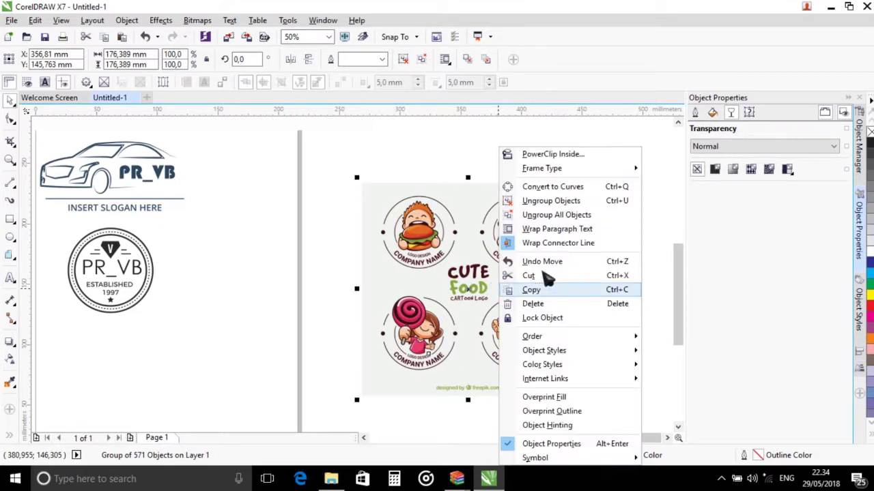
left_click(544, 216)
left_click(629, 281)
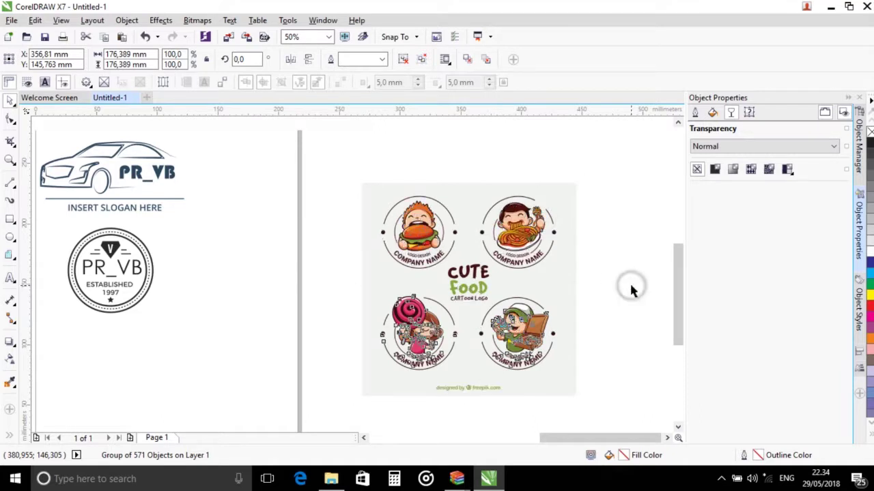
Step: Move the light grey background of the Cute Food sheet to the right, away from the logos nearest the page
left_click(542, 287)
left_click_drag(542, 287, 643, 260)
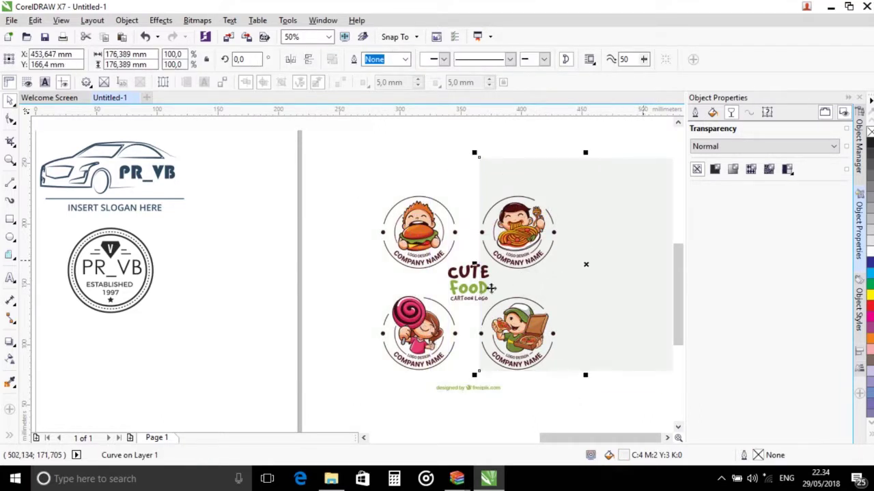
Step: Select the whole burger boy logo from the Cute Food sheet and move it onto the page's lower area
left_click_drag(375, 183, 454, 231)
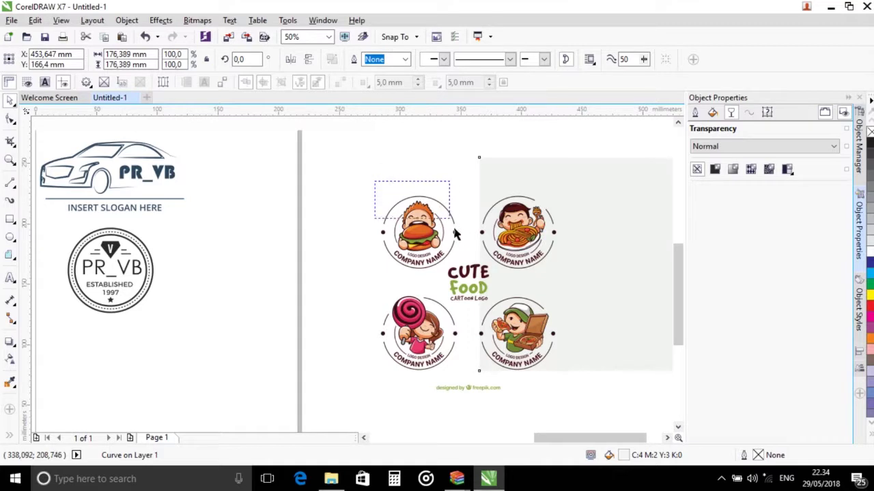
left_click_drag(460, 280, 232, 392)
left_click(216, 424)
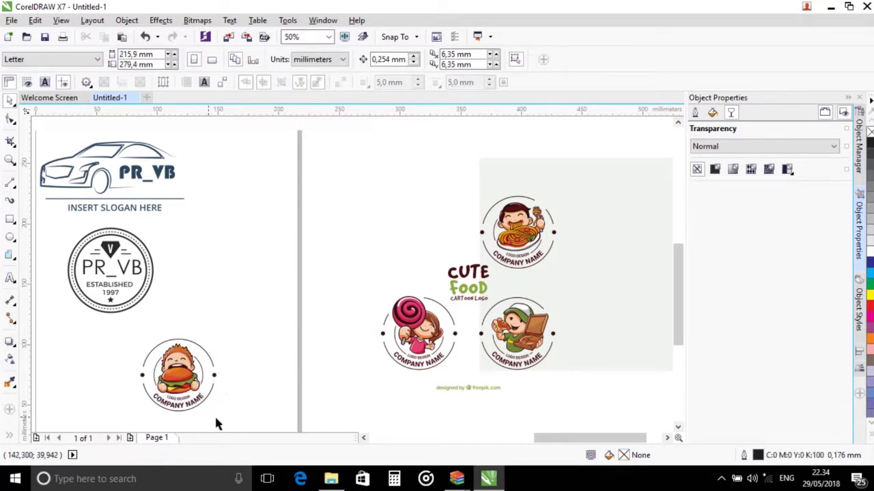
Step: Delete the curved LOGO DESIGN text beneath the burger in the logo on the page
left_click_drag(582, 439, 551, 449)
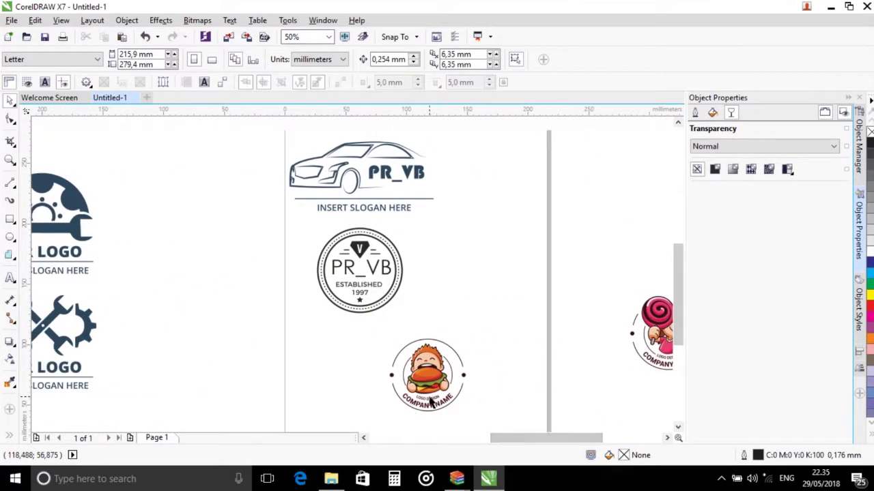
scroll(430, 402, "down", 2)
scroll(430, 403, "up", 3)
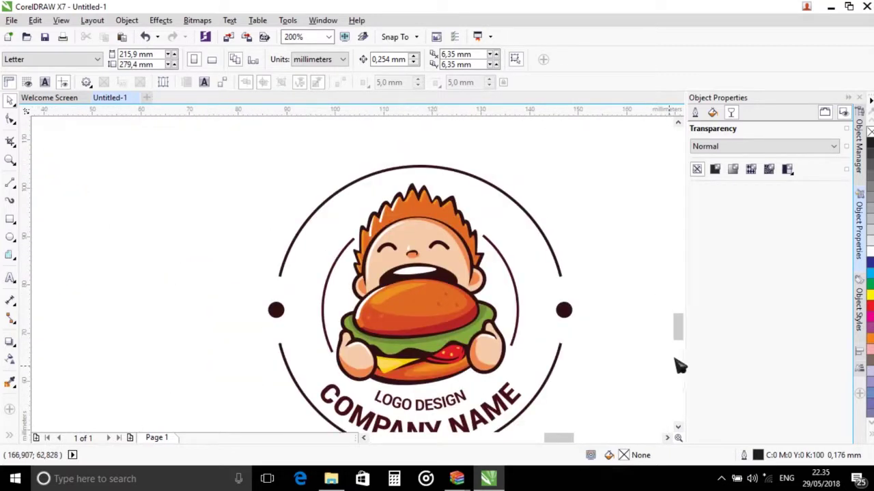
left_click_drag(681, 334, 681, 345)
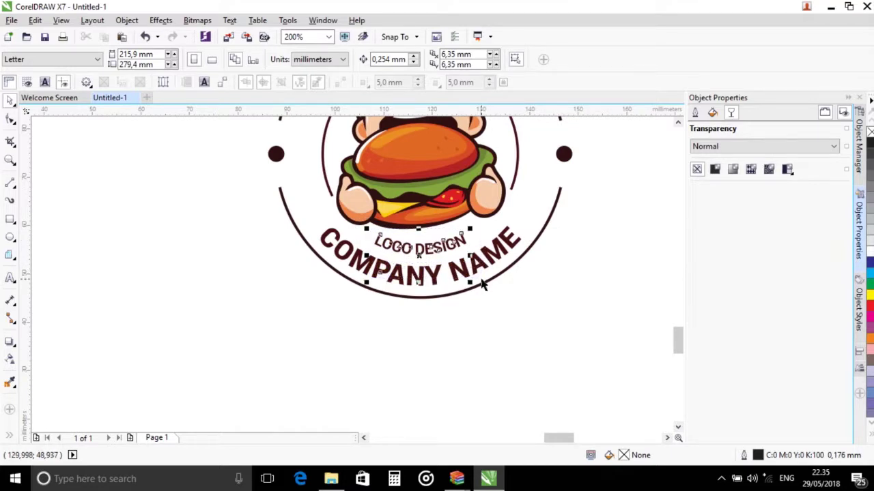
key("Delete")
Step: Delete all the remaining letters of the curved COMPANY NAME text inside the burger logo's ring
left_click_drag(324, 229, 376, 266)
key("Delete")
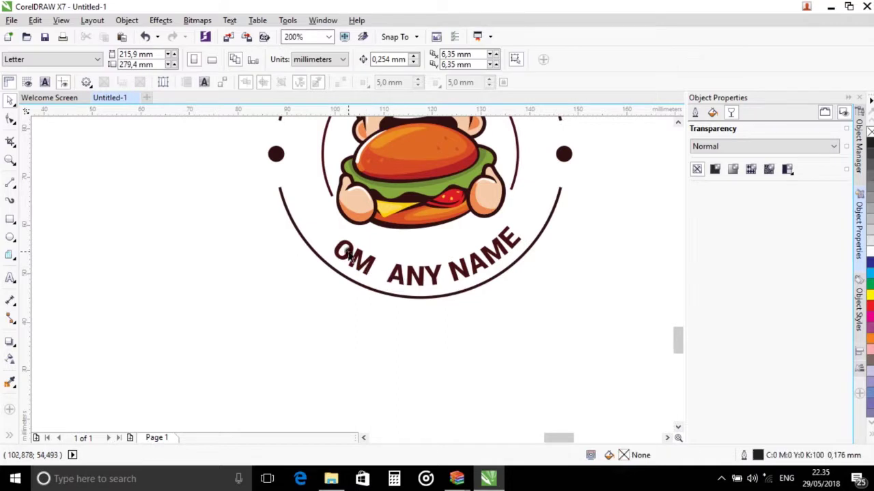
left_click(345, 257)
key("Delete")
left_click(362, 265)
key("Delete")
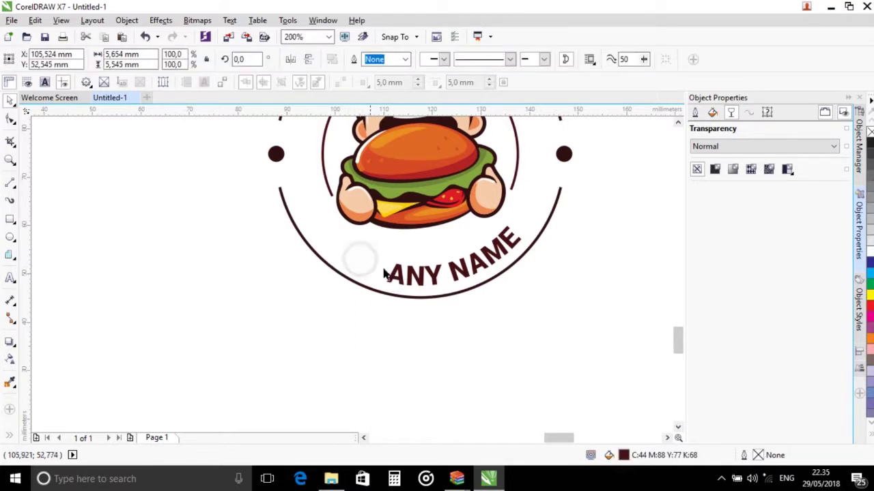
left_click(399, 276)
key("Delete")
left_click(414, 275)
key("Delete")
left_click(431, 276)
key("Delete")
left_click(457, 267)
key("Delete")
left_click(476, 260)
key("Delete")
left_click(490, 253)
key("Delete")
left_click(506, 241)
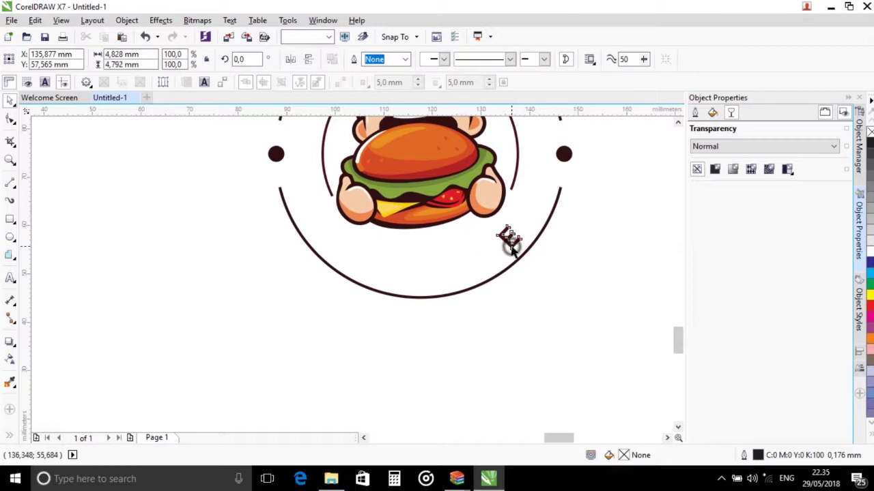
key("Delete")
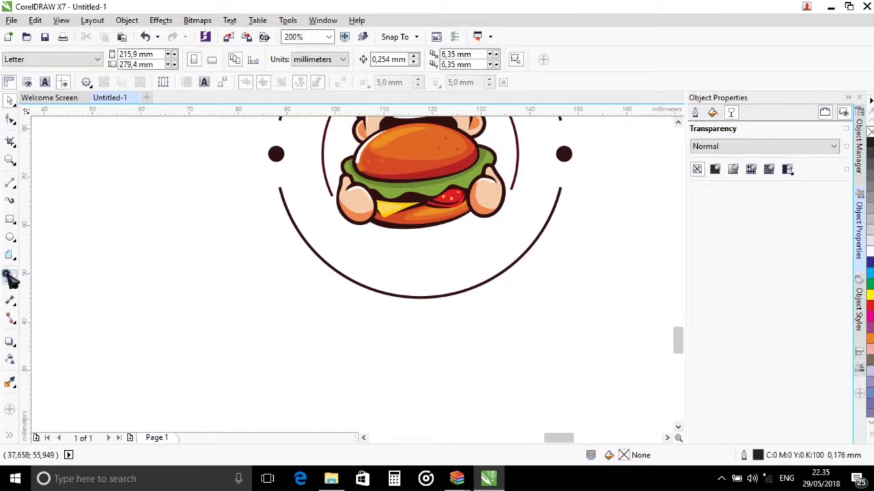
Step: Add the artistic text PR_VB below the burger and set its font to Bauhaus 93
left_click(10, 279)
left_click(388, 252)
type("PR_VB")
key("ctrl+a")
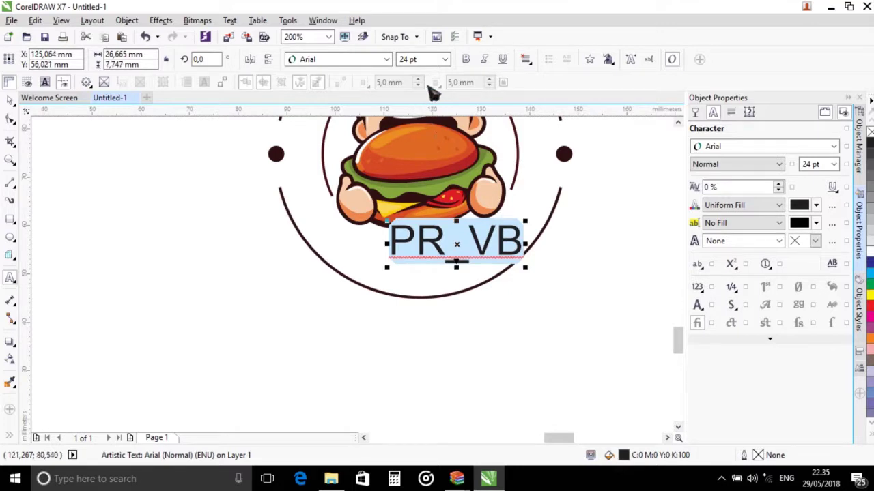
left_click(386, 59)
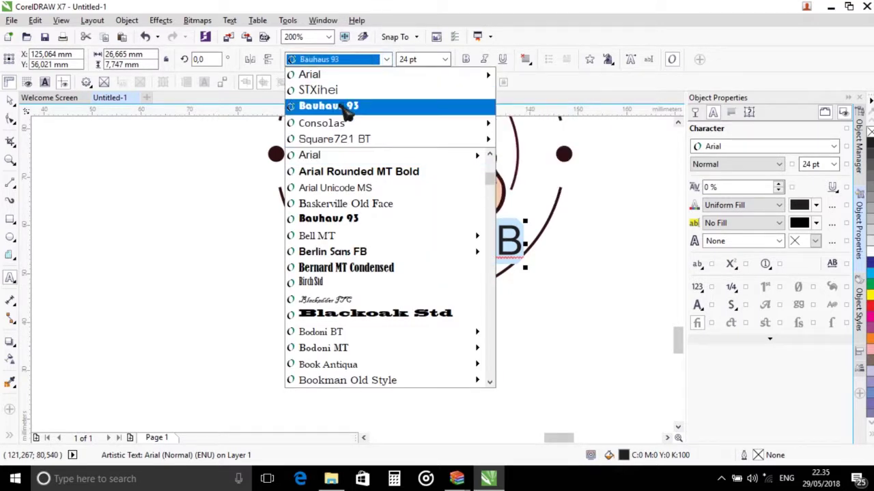
left_click(344, 110)
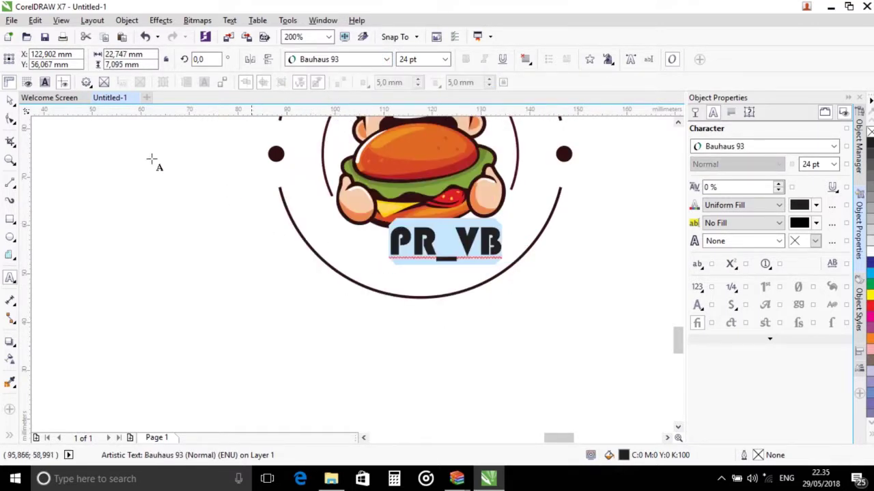
Step: Move the PR_VB text out of the burger logo, centred just below its lower arc
left_click(11, 100)
left_click_drag(444, 242, 419, 345)
left_click(524, 361)
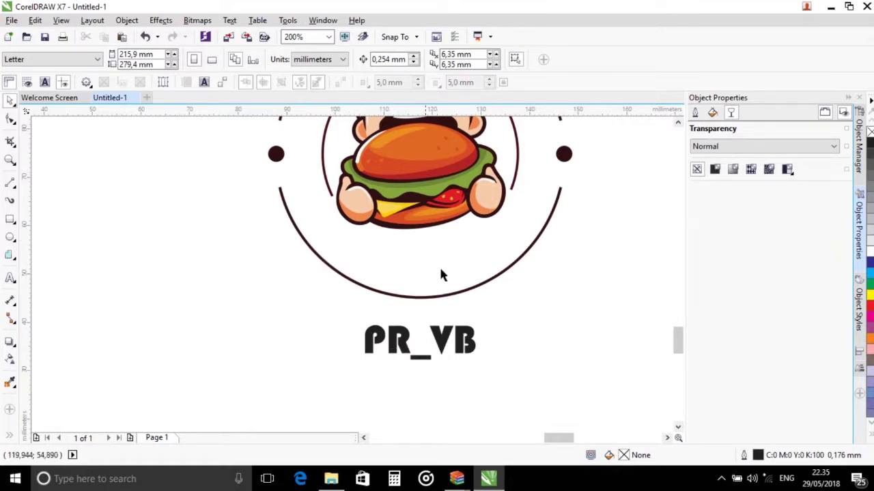
Step: Fit the PR_VB text to the lower arc of the burger logo's outer ring, centred on the inner side
left_click(442, 346)
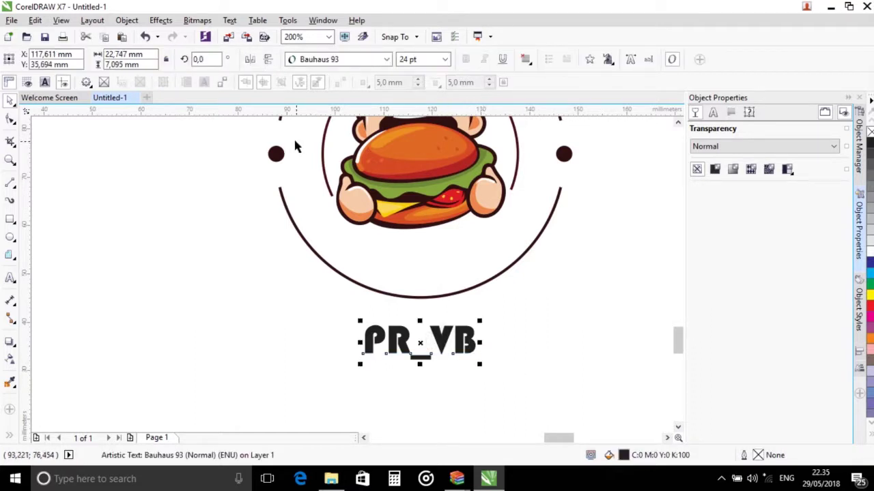
left_click(230, 21)
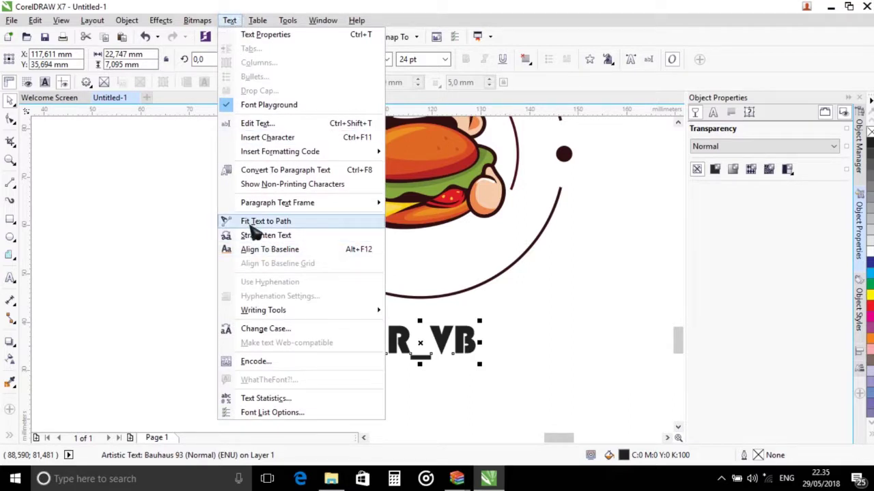
left_click(250, 224)
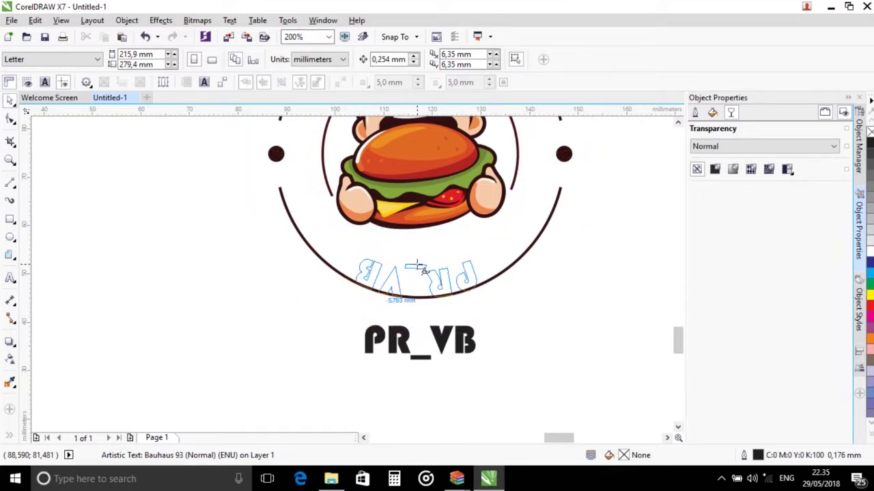
left_click(418, 267)
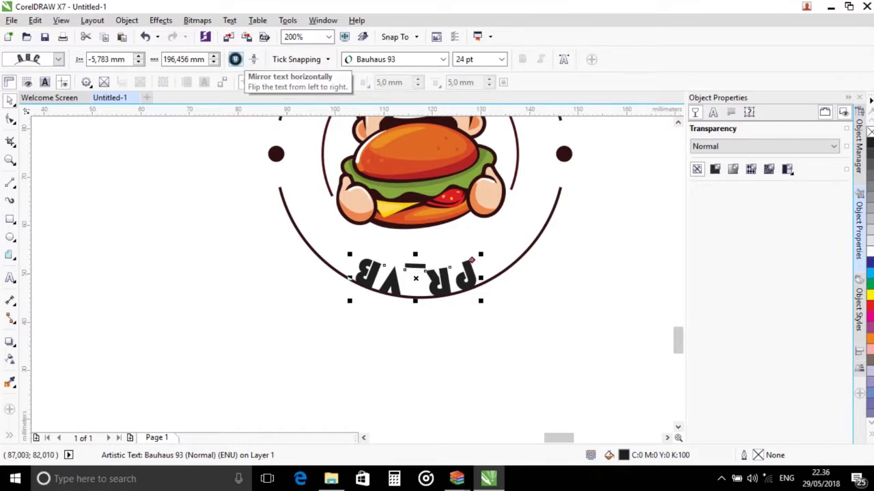
Step: Mirror the PR_VB text on the arc both horizontally and vertically so it reads upright inside the ring
left_click(235, 59)
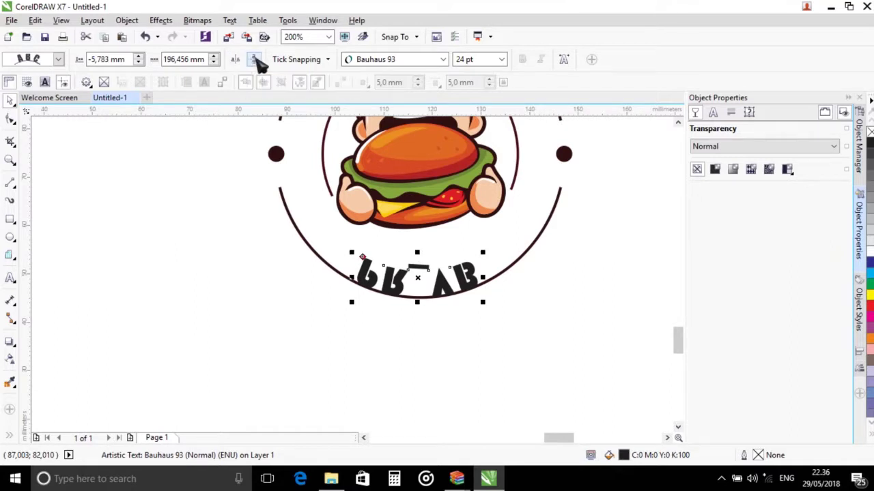
left_click(254, 60)
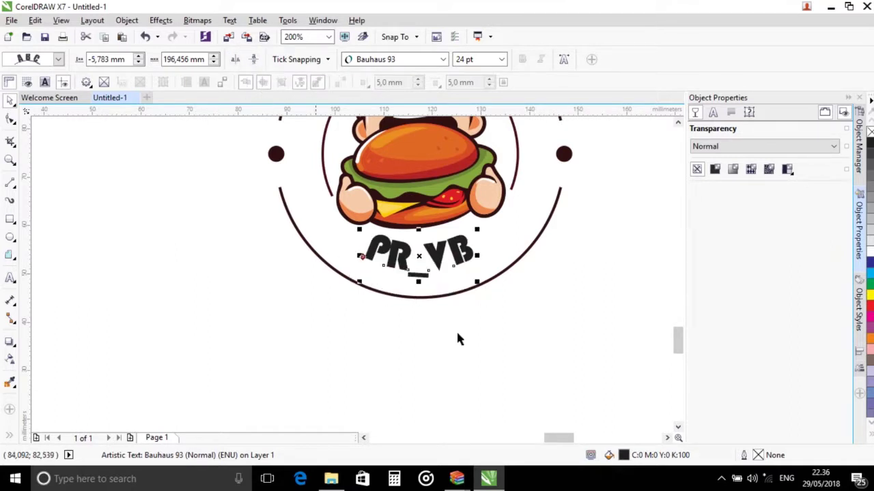
left_click(515, 351)
scroll(469, 317, "down", 2)
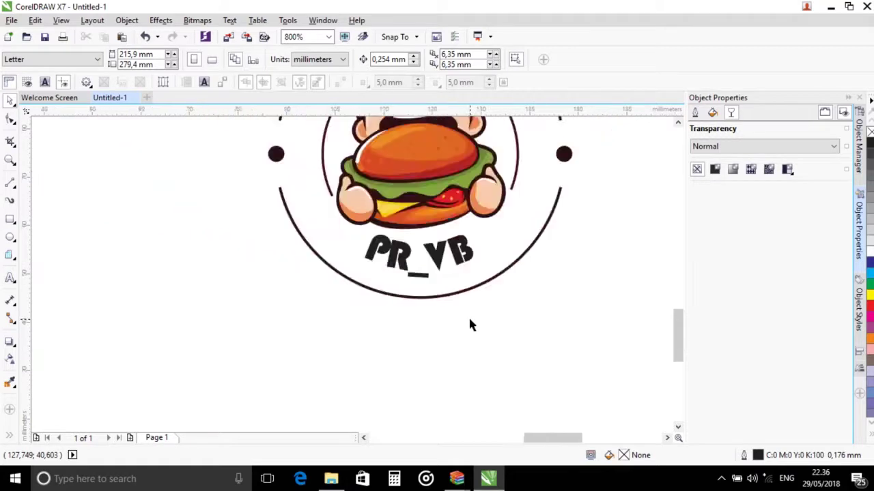
left_click(450, 296)
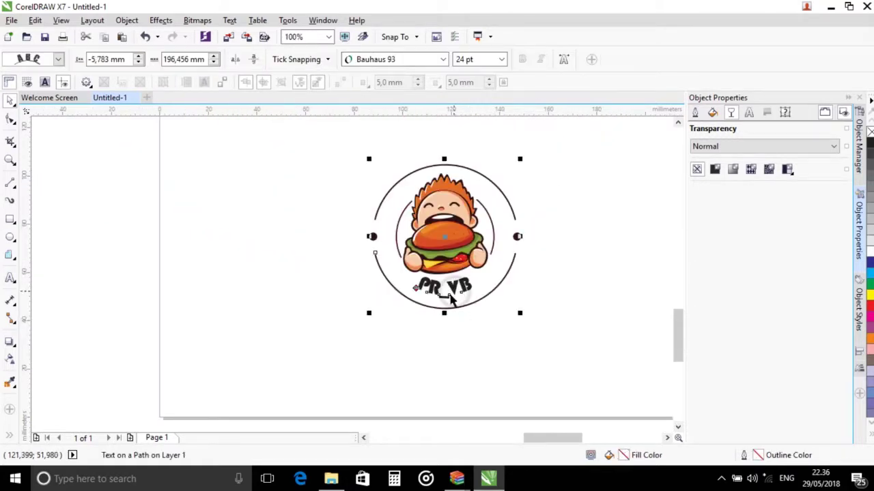
left_click(450, 332)
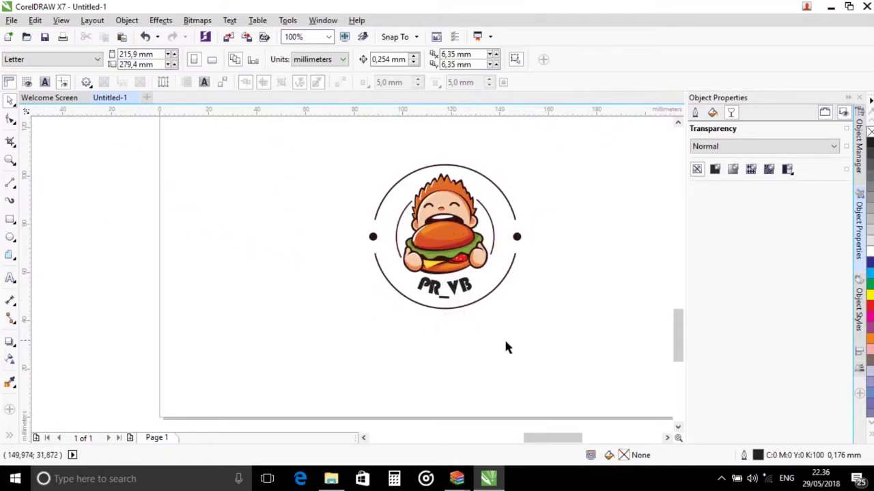
scroll(509, 347, "down", 6)
scroll(499, 329, "up", 2)
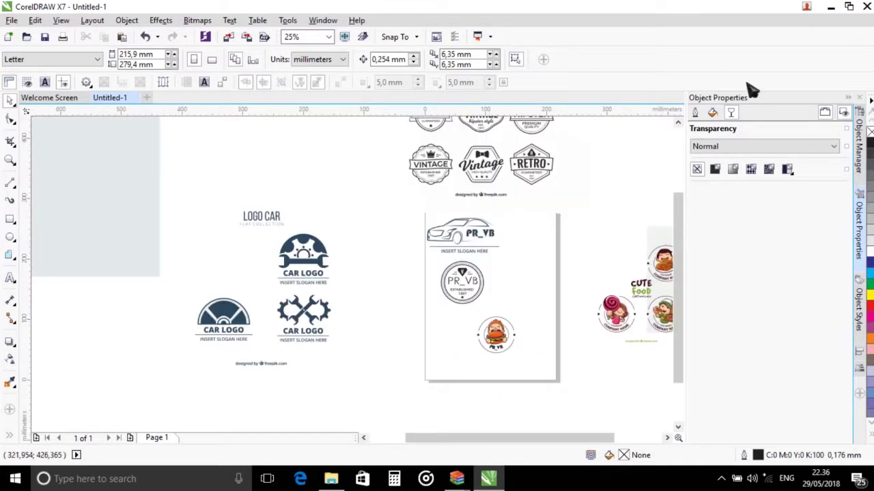